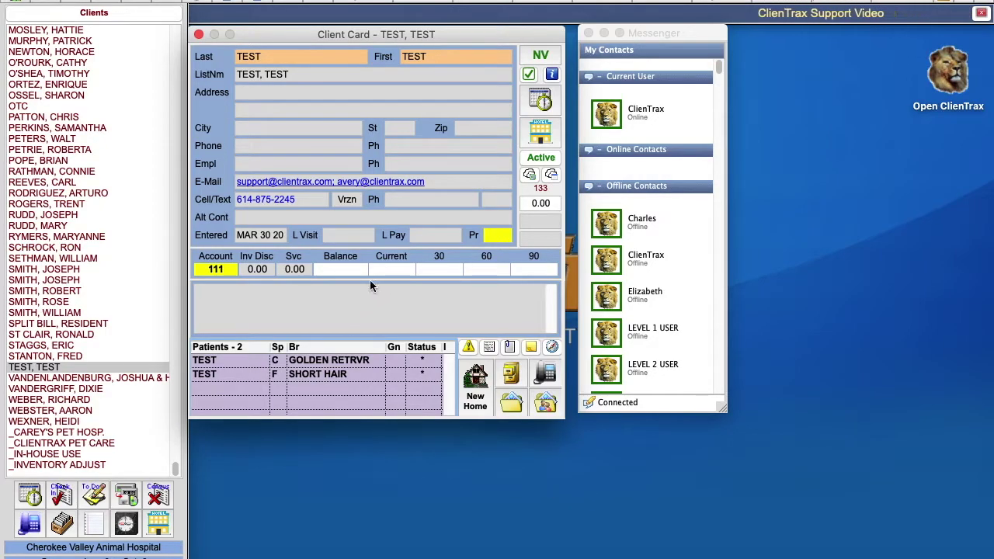
Step: Check TEST's transaction history, then start a new visit with the operator password
left_click(510, 376)
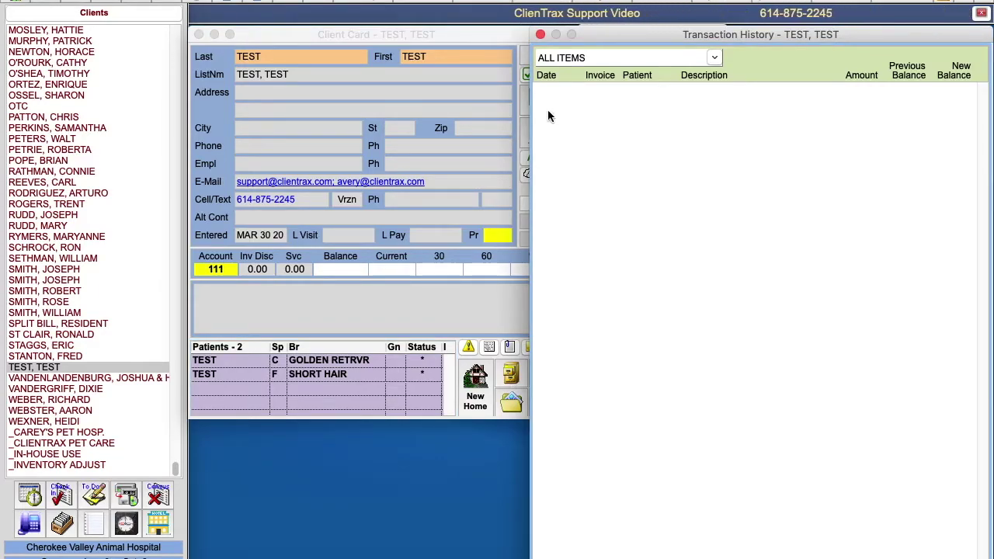
left_click(540, 34)
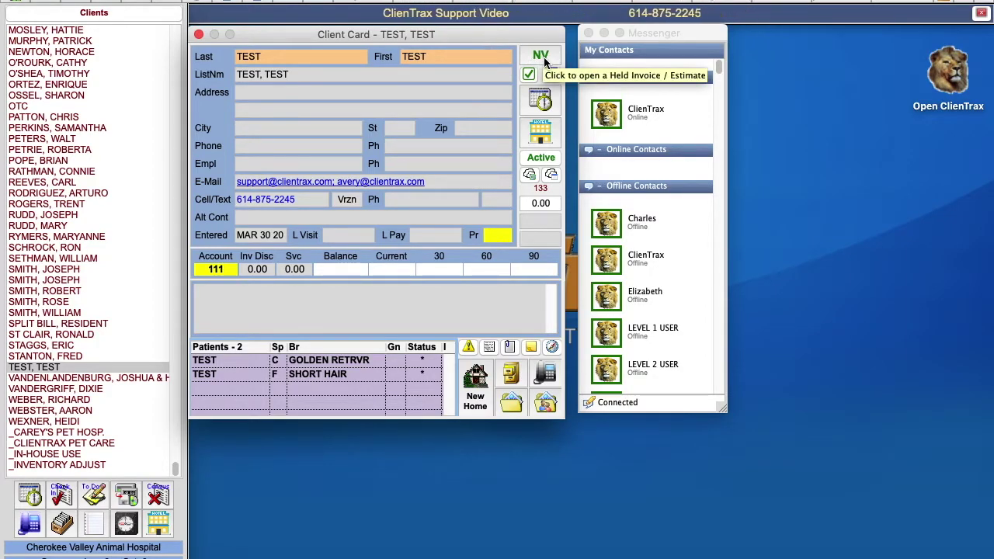
left_click(542, 59)
key("Return")
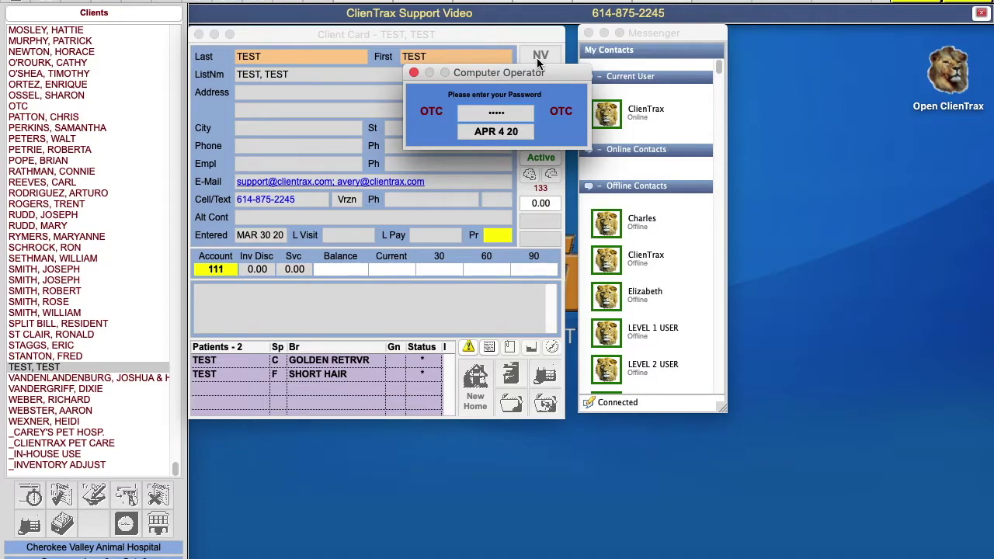
key("Return")
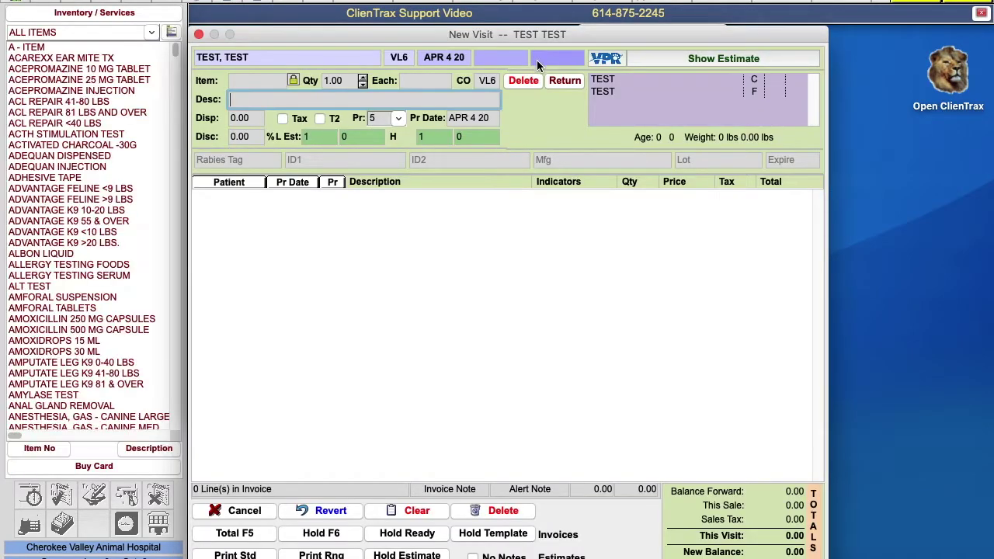
Step: Add TEST ITEM 1, TEST ITEM 2 and TEST ITEM 3 to the invoice, totalling 20.00
type("TEST ITEM 1")
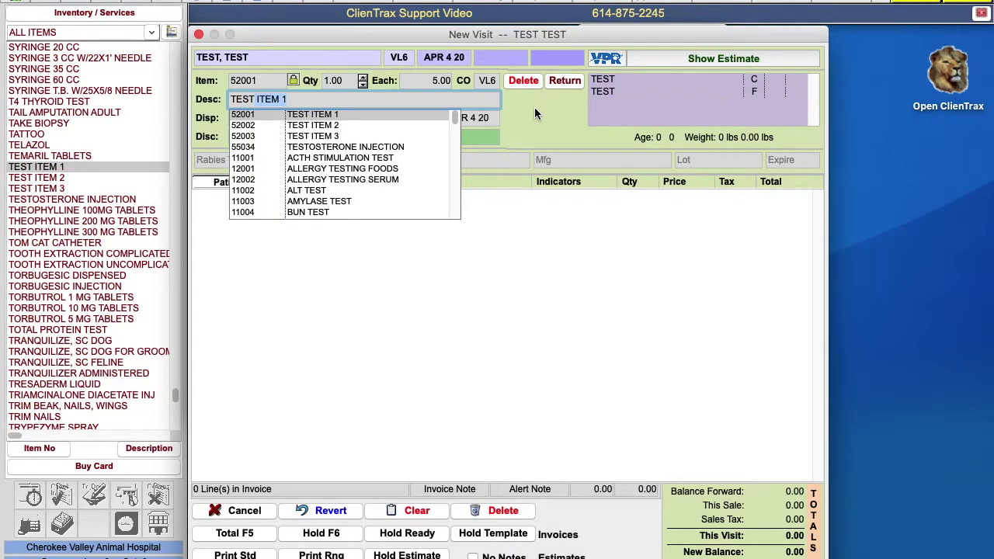
key("Return")
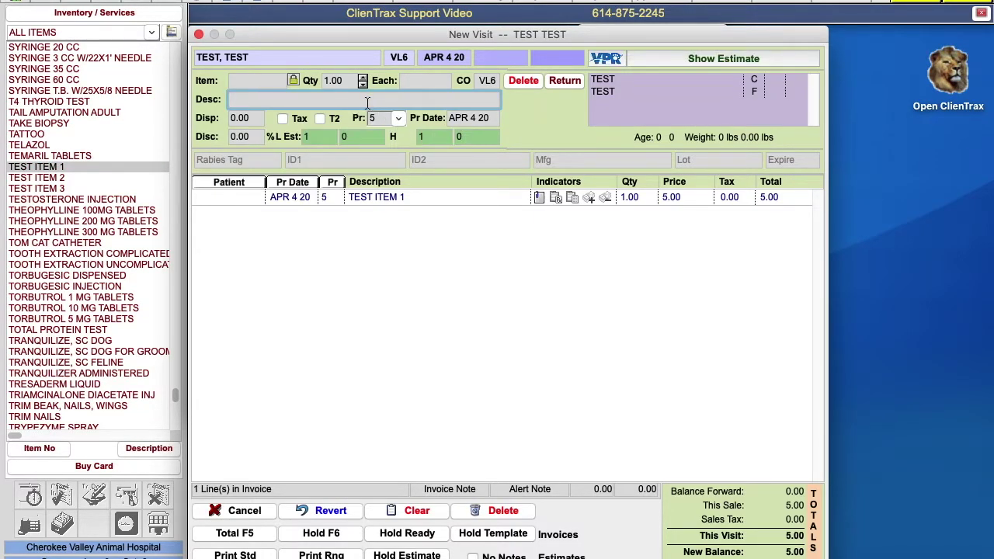
type("TEST ITEM 1")
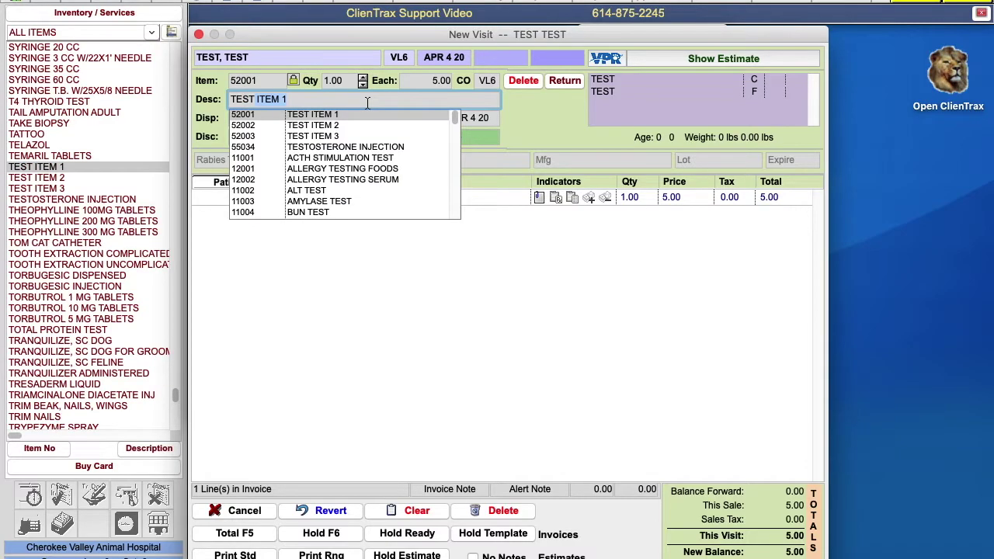
key("Down")
key("Down")
key("Return")
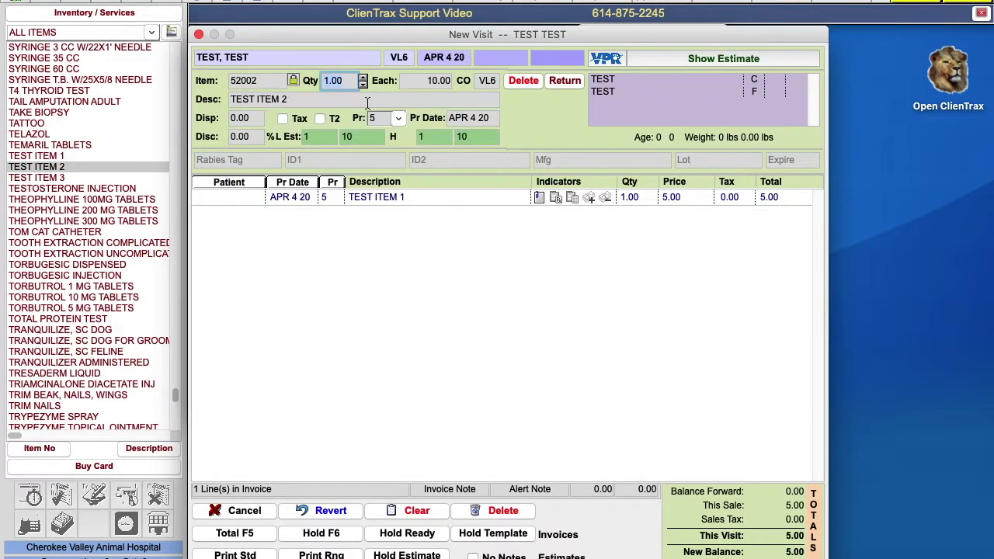
key("Return")
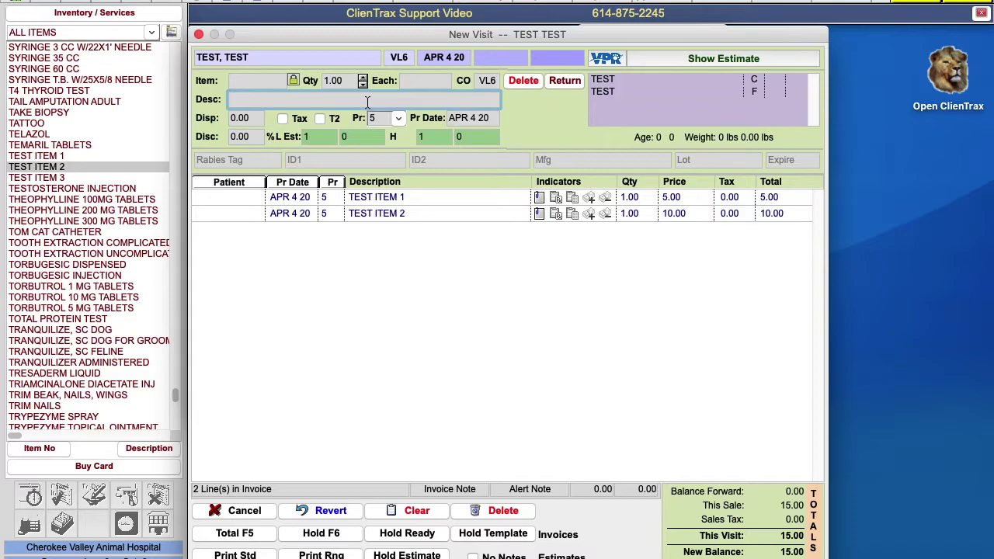
type("test")
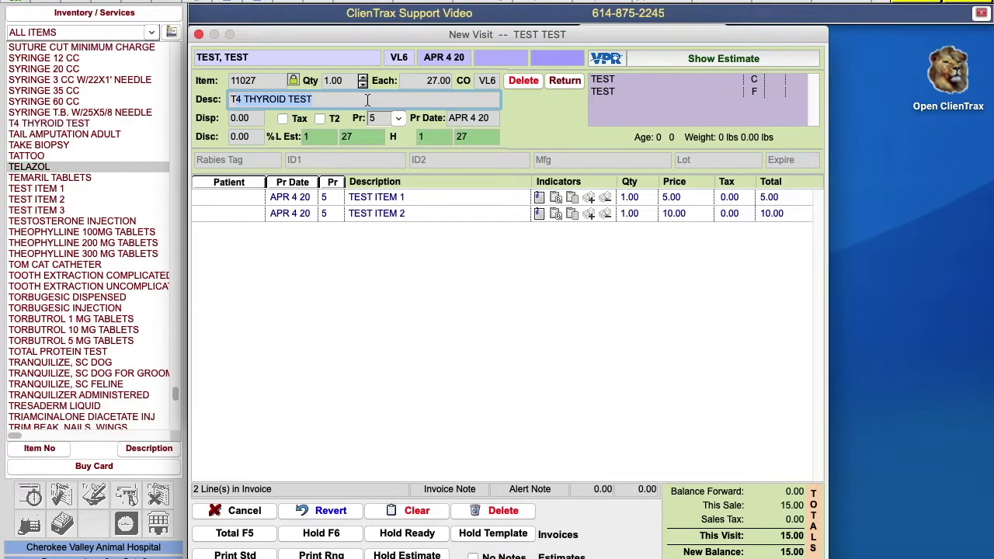
left_click(338, 136)
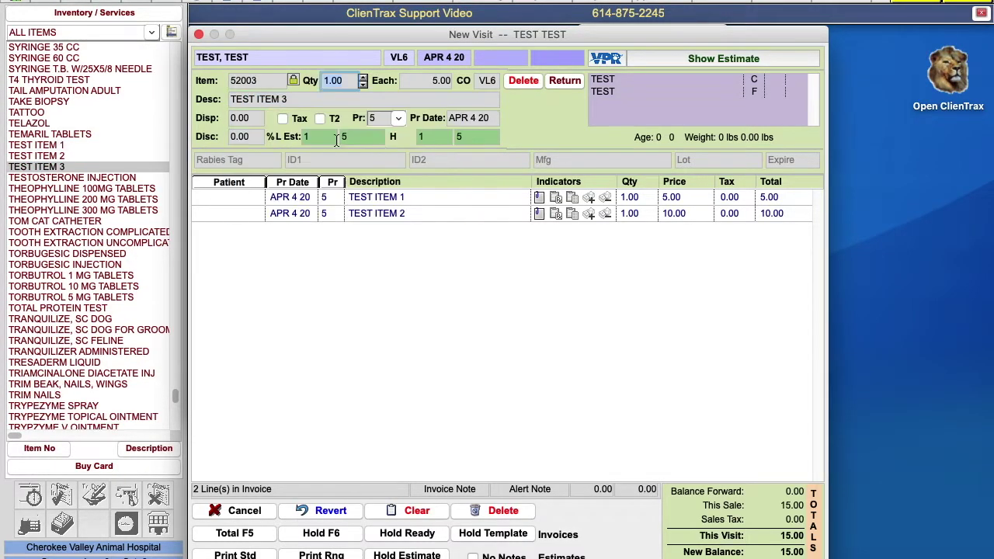
key("Return")
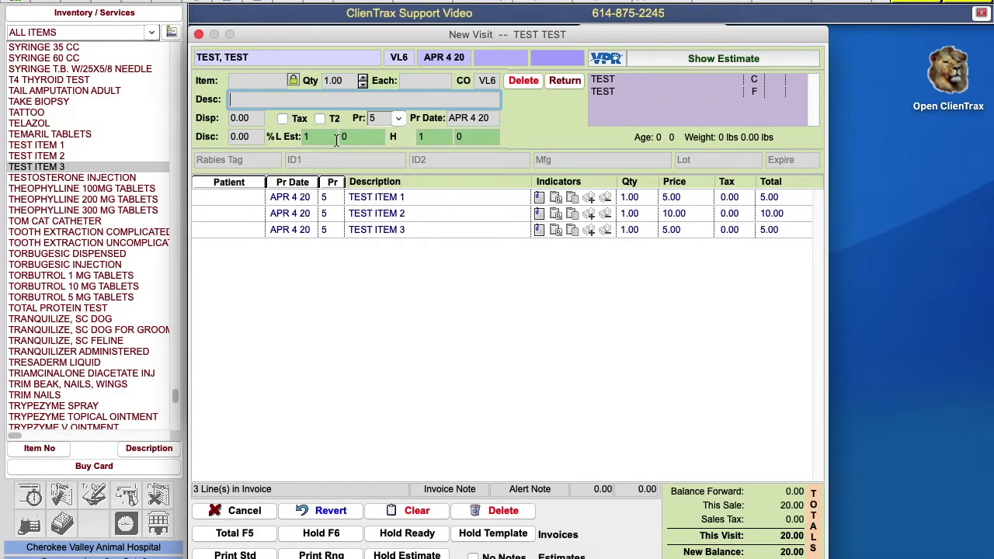
Step: Pay the 20.00 invoice in cash with 20 tendered and close the receipt
left_click(246, 533)
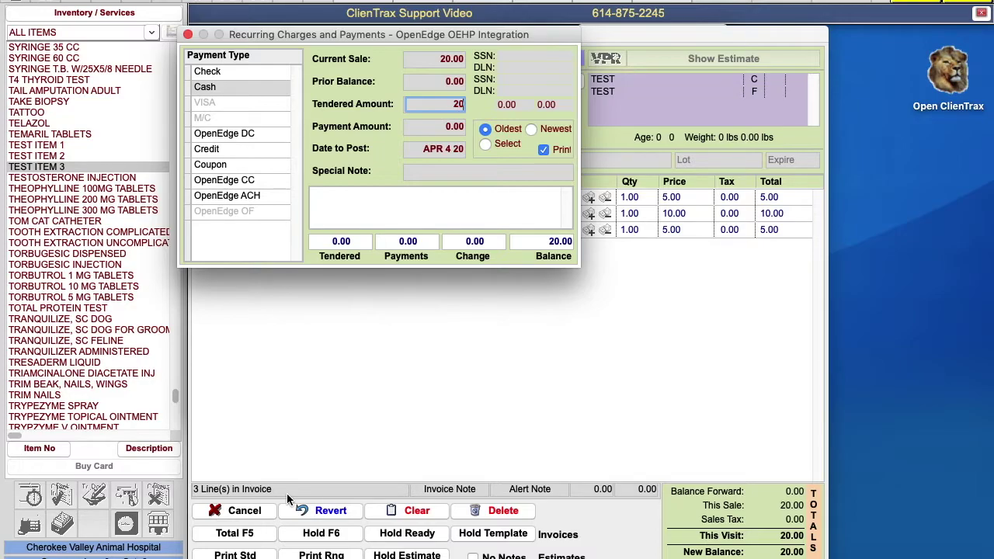
type("20")
key("Return")
key("Return")
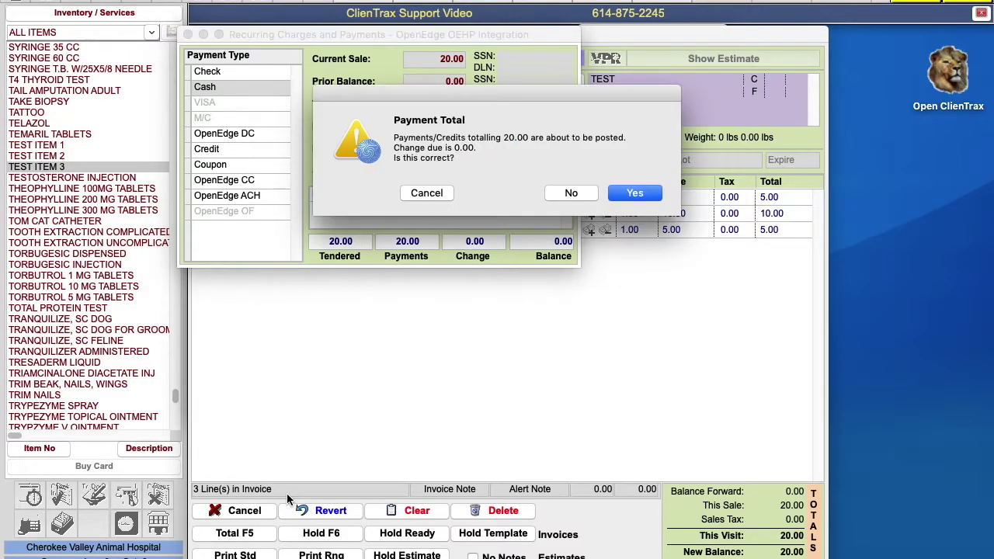
left_click(635, 193)
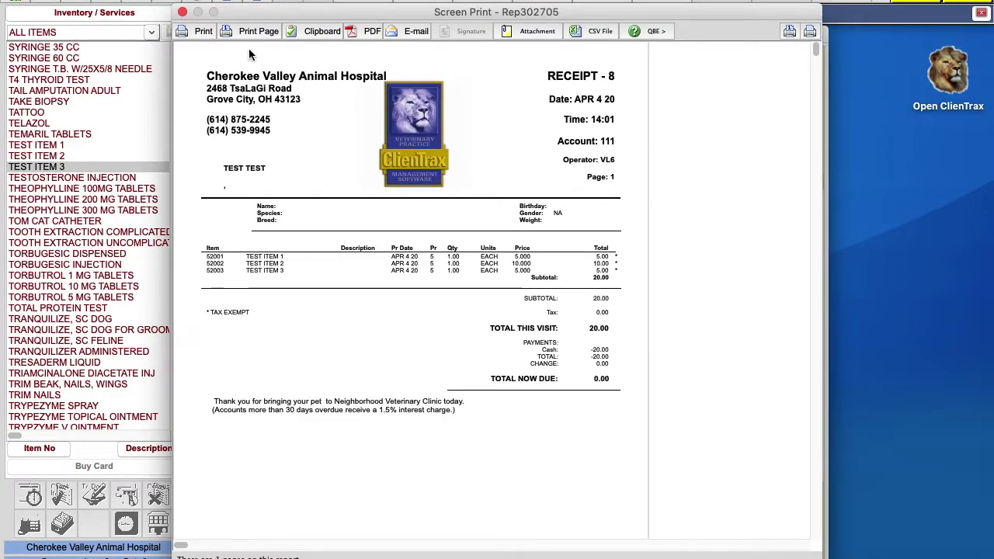
left_click(182, 12)
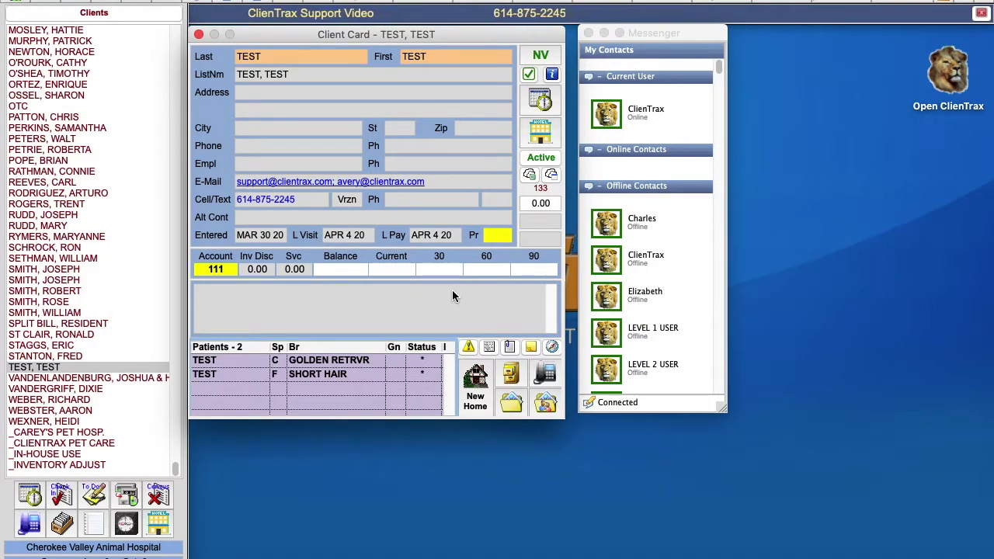
left_click(489, 347)
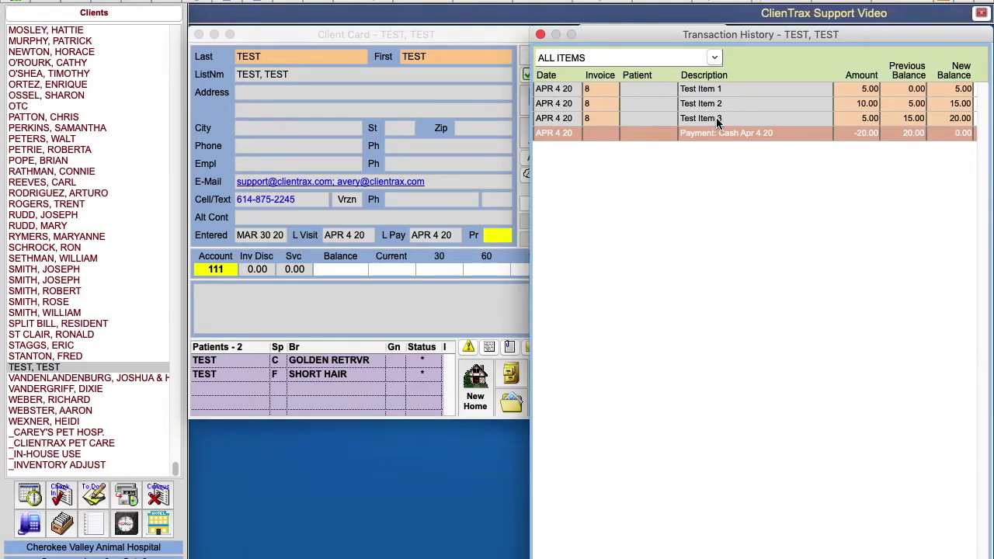
left_click(540, 35)
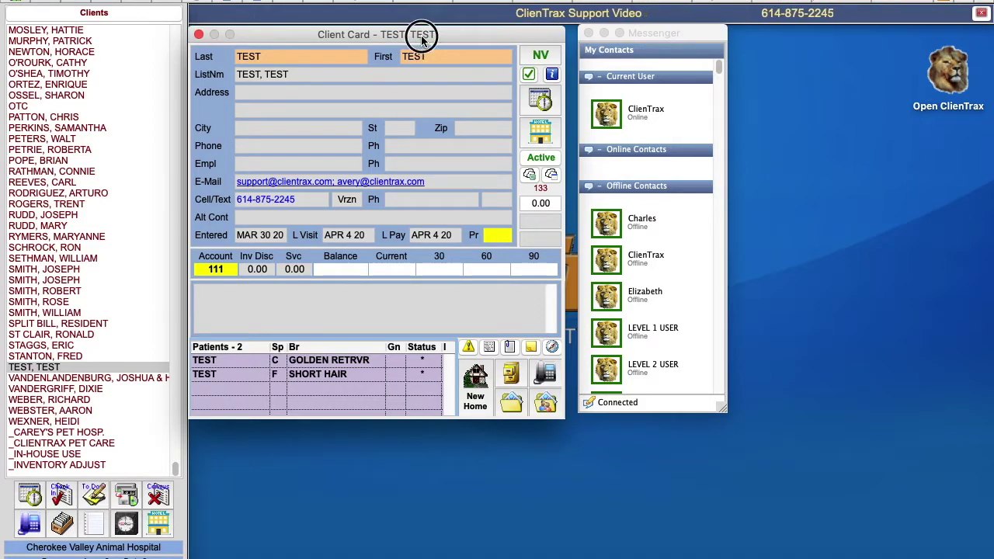
Step: Start a new visit for TEST and add TEST ITEM 1 as a returned item
left_click(535, 57)
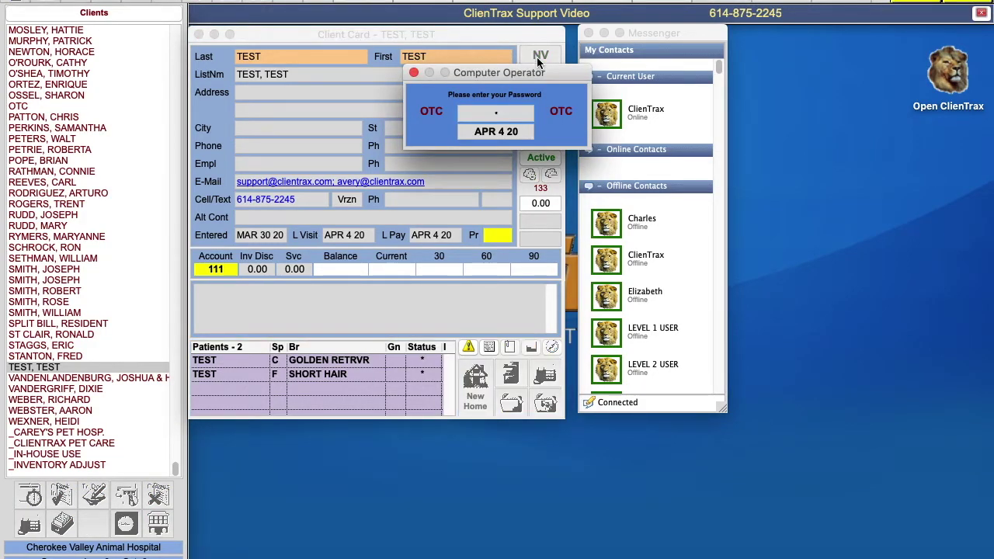
key("Return")
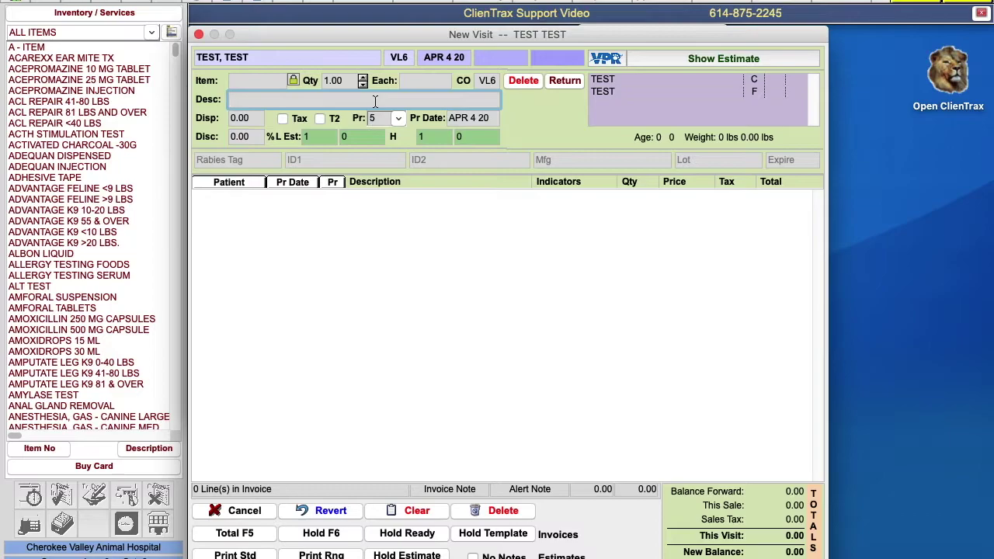
type("TEST ITEM 1")
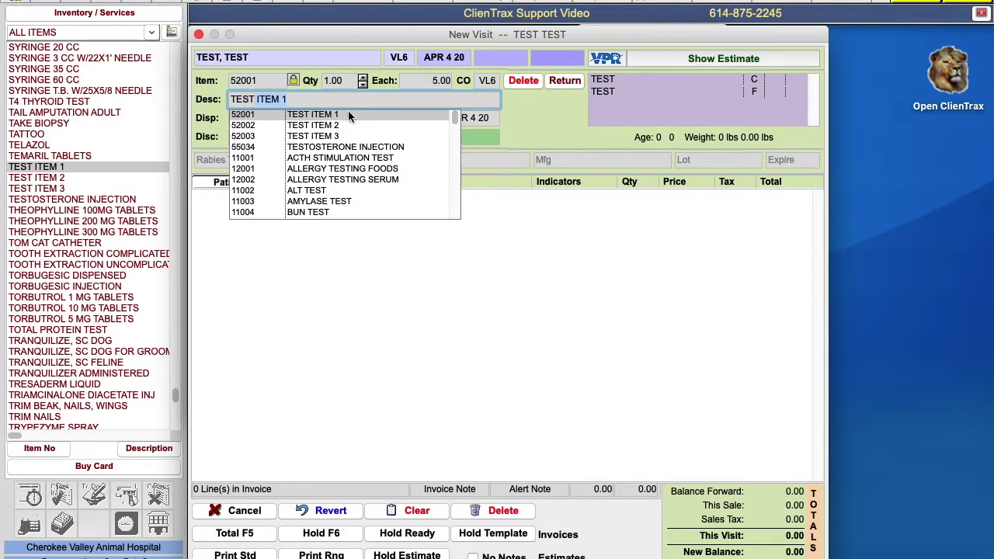
left_click(348, 115)
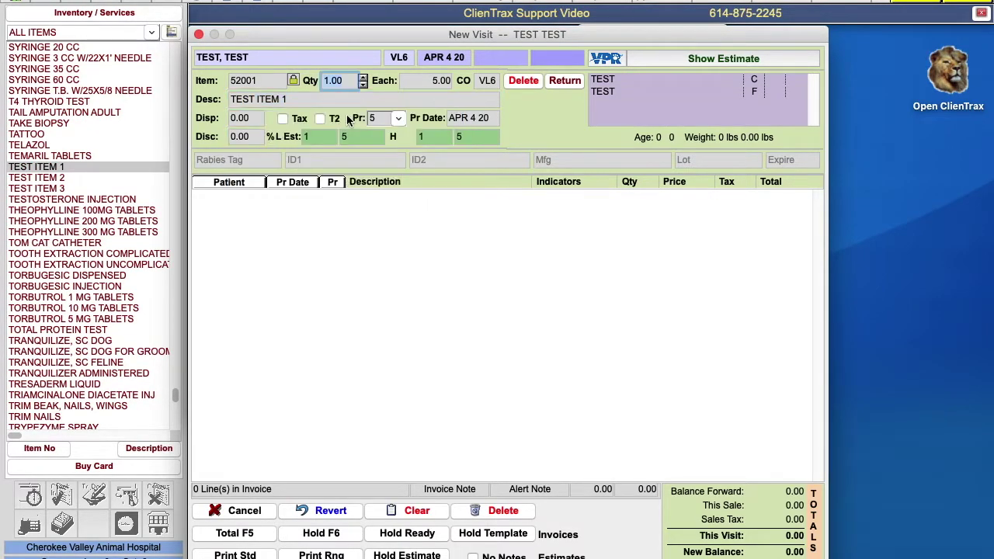
left_click(565, 83)
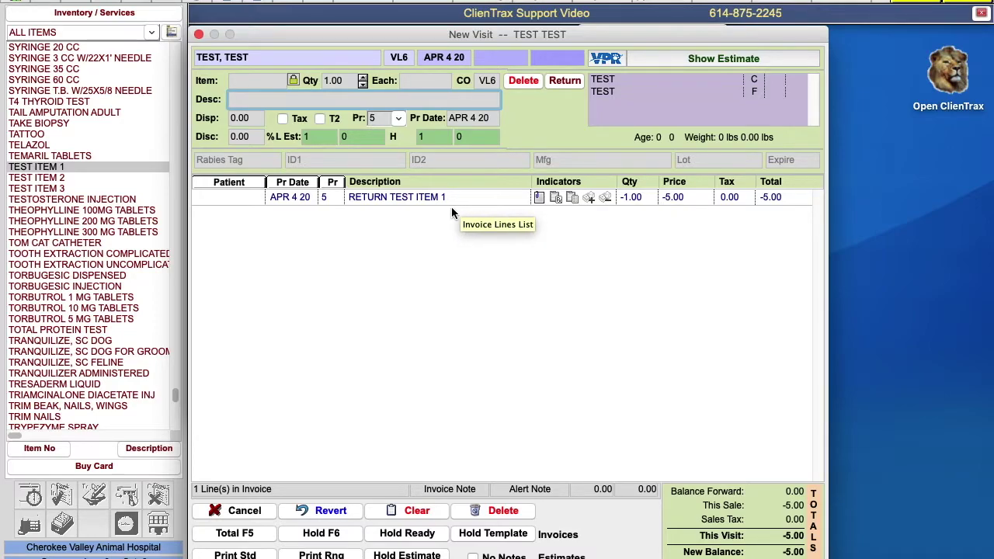
Step: Add another TEST ITEM 1 line and convert it into a return
type("test")
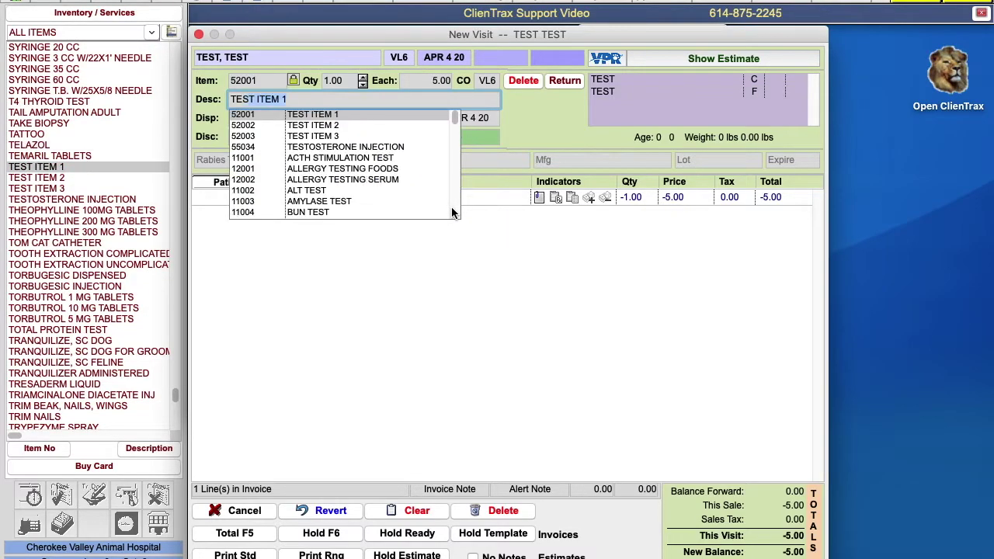
left_click(339, 114)
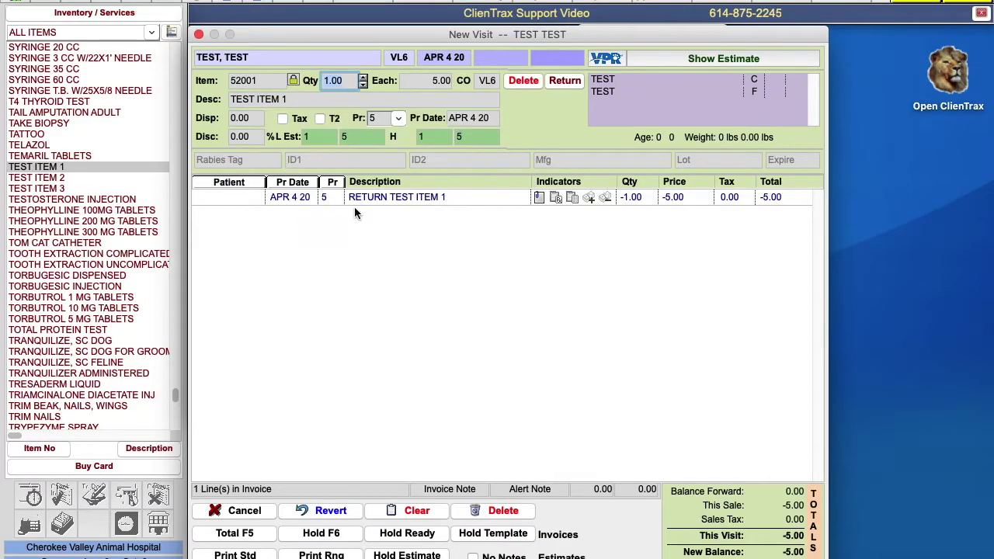
key("Return")
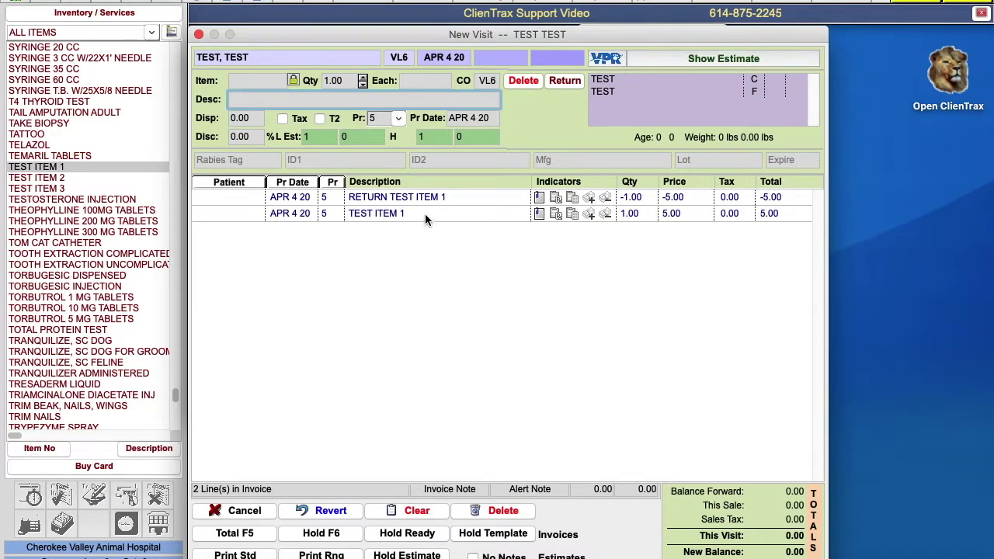
left_click(425, 213)
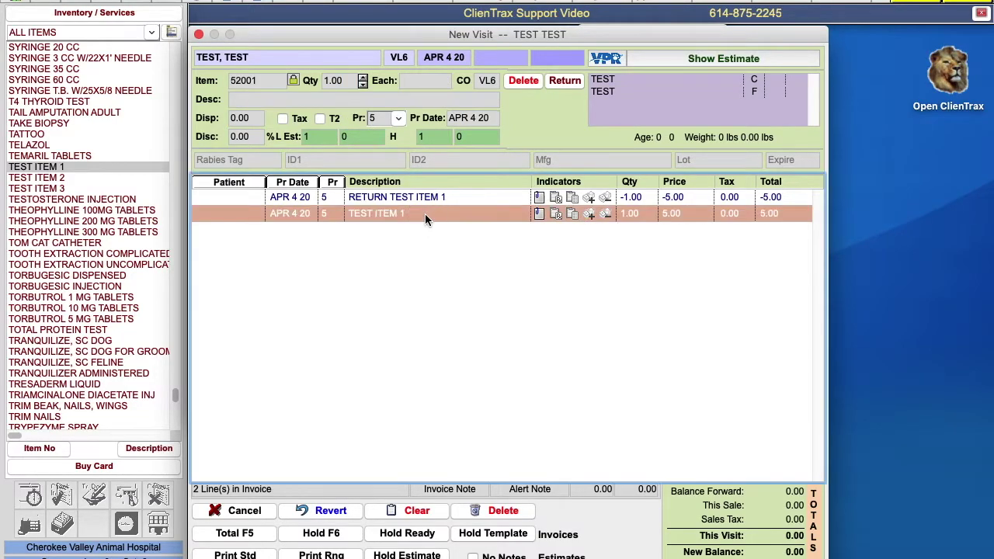
left_click(573, 80)
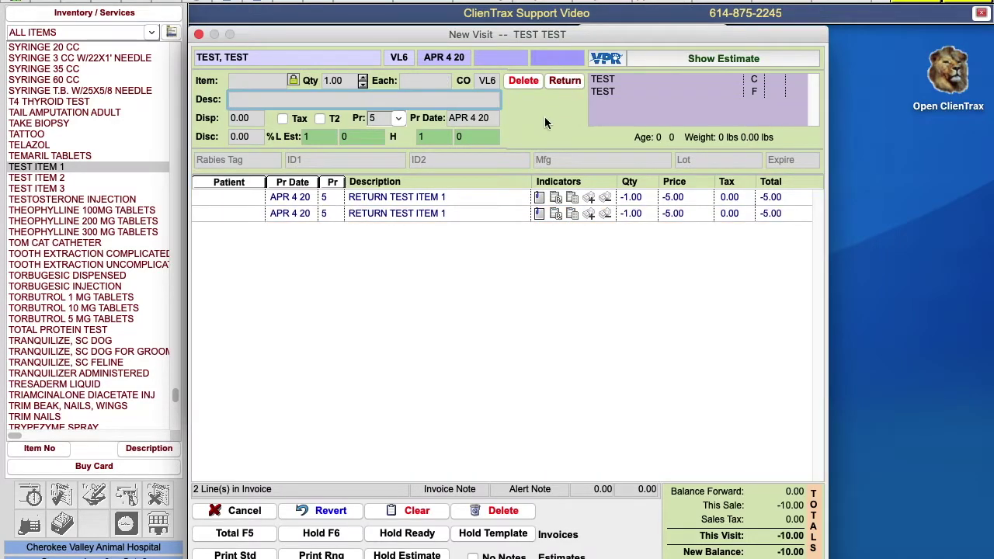
Step: Delete the duplicate RETURN TEST ITEM 1 line, leaving -5.00
left_click(453, 213)
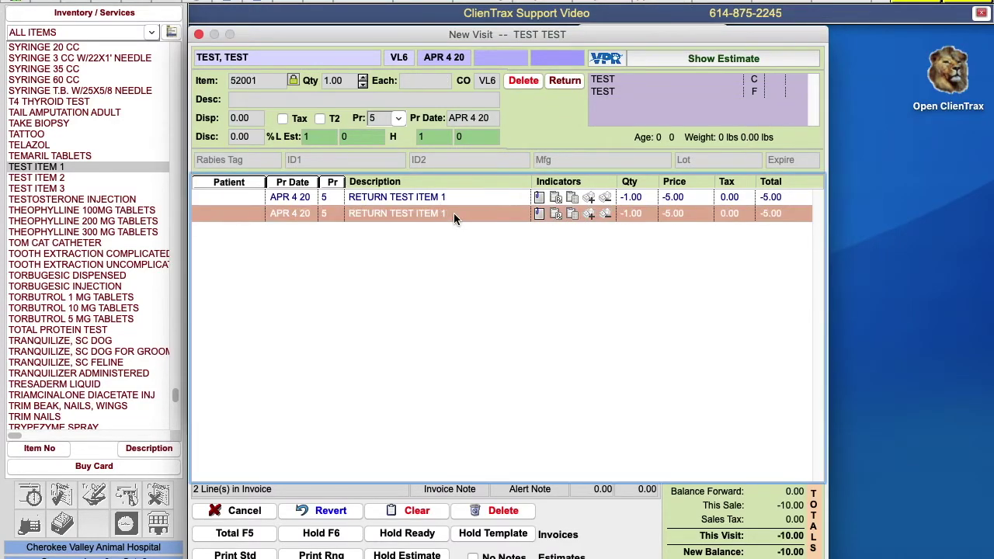
left_click(527, 84)
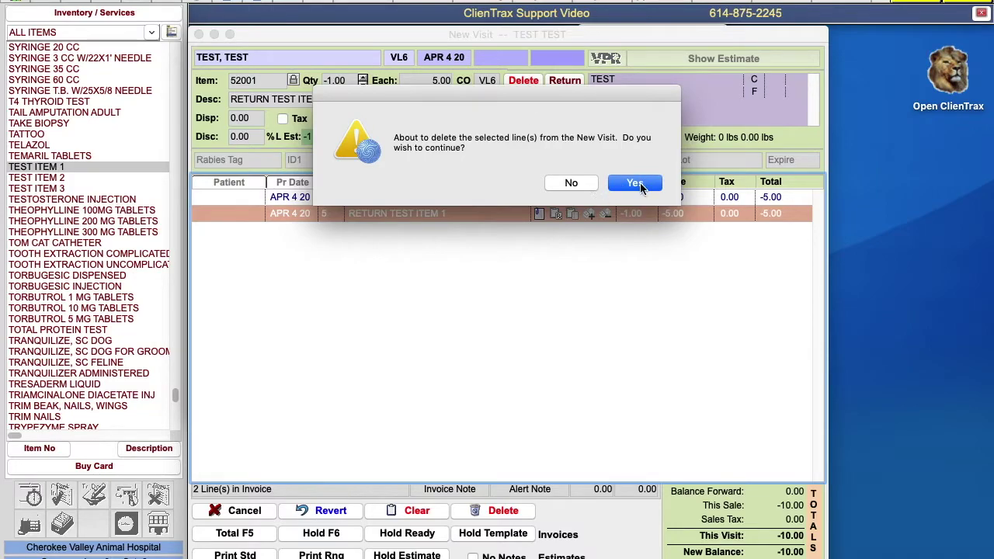
left_click(634, 183)
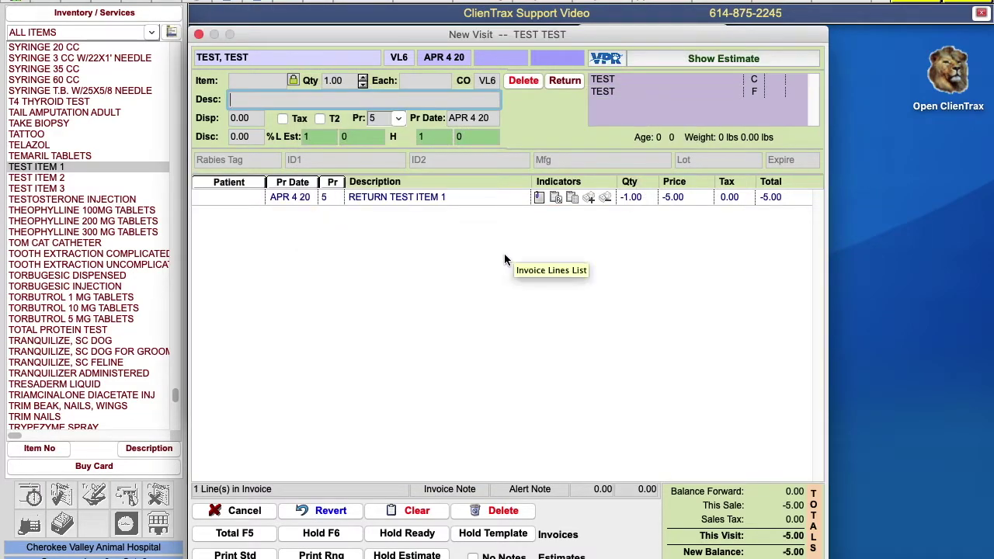
Step: Post the return with a -5.00 cash refund, leaving 0.00 due, and close the receipt
left_click(233, 533)
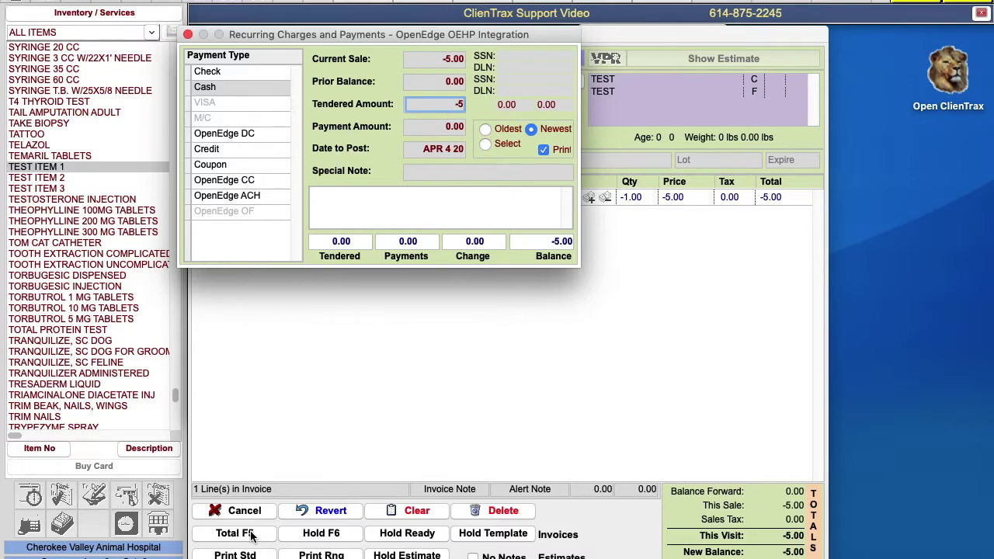
key("Return")
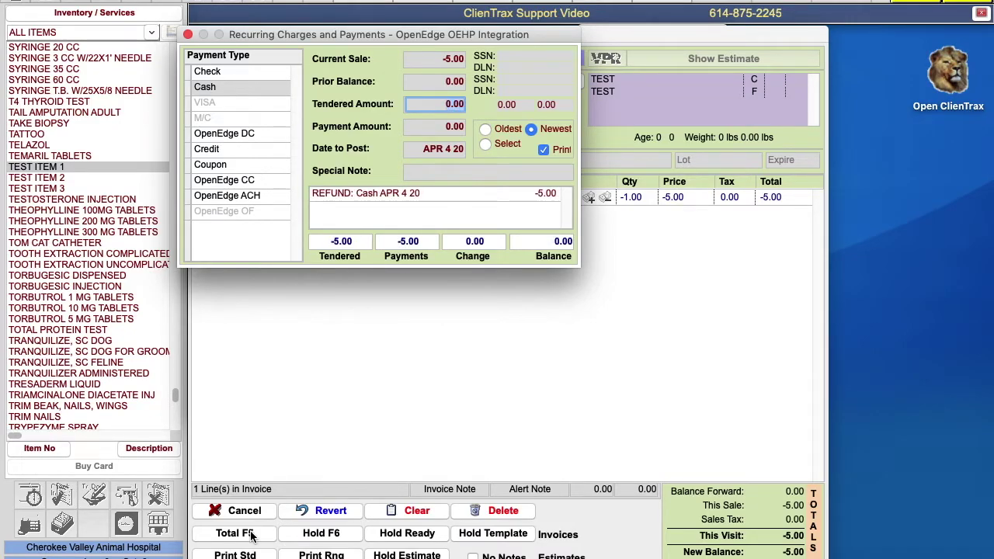
key("Return")
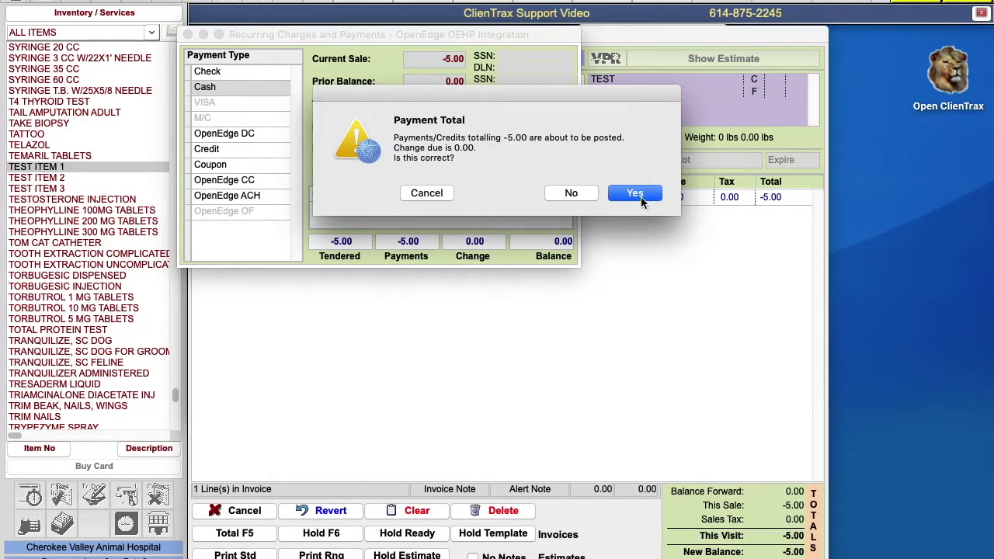
left_click(641, 196)
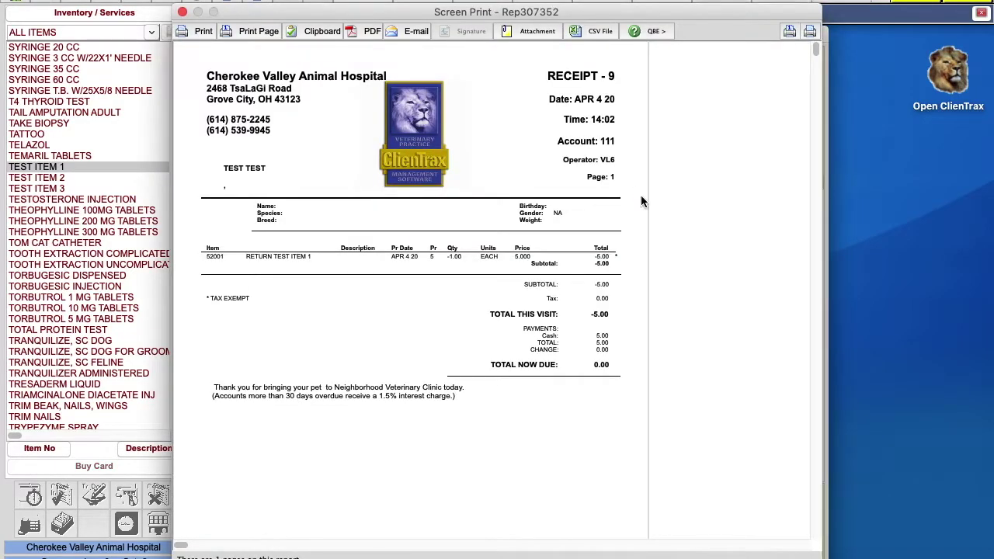
left_click(183, 13)
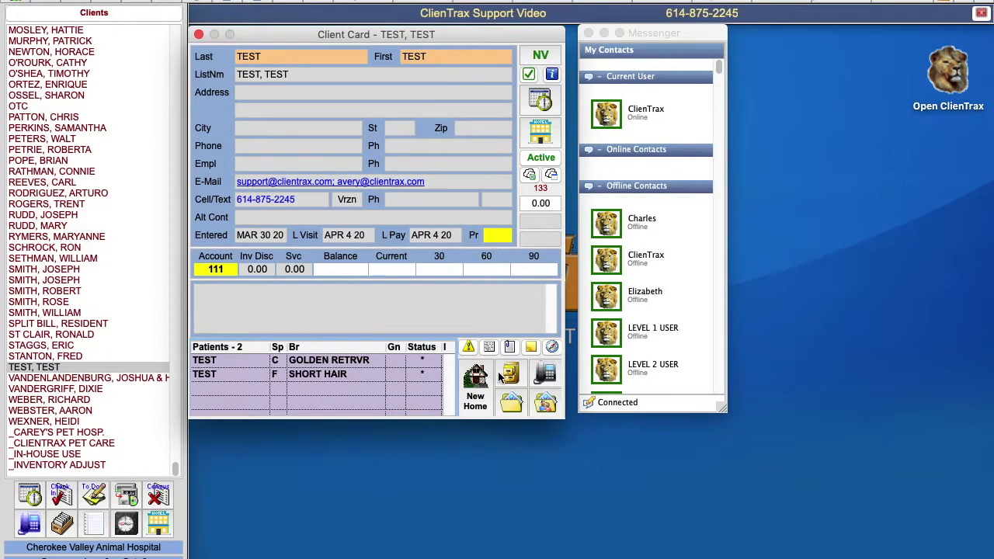
left_click(499, 376)
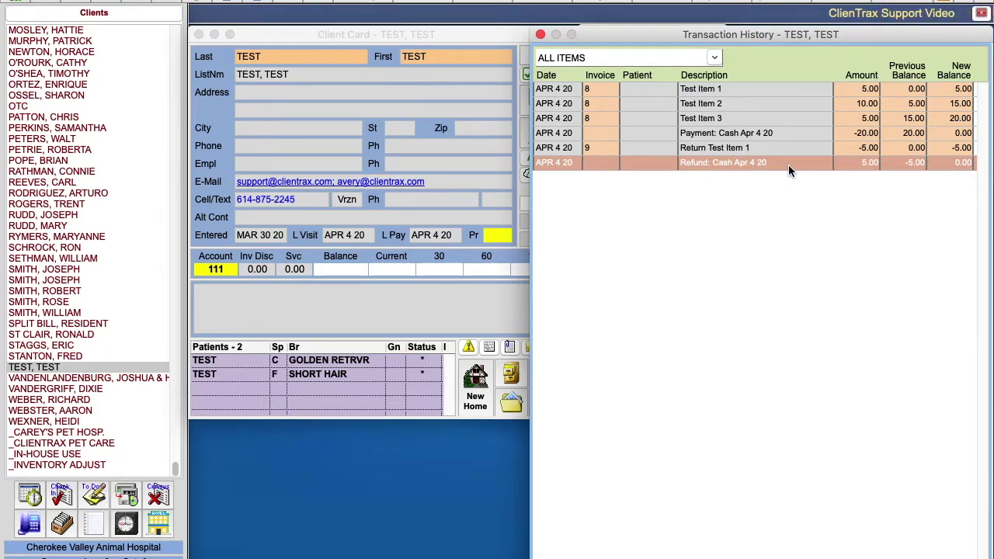
left_click(541, 35)
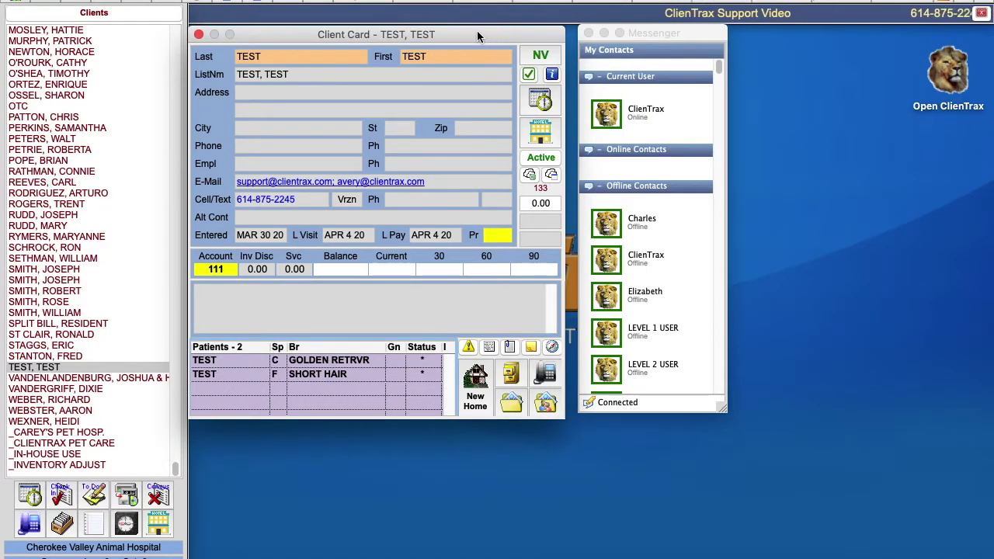
Step: Start a new visit, add TEST ITEM 1 and hold the invoice unpaid
left_click(542, 58)
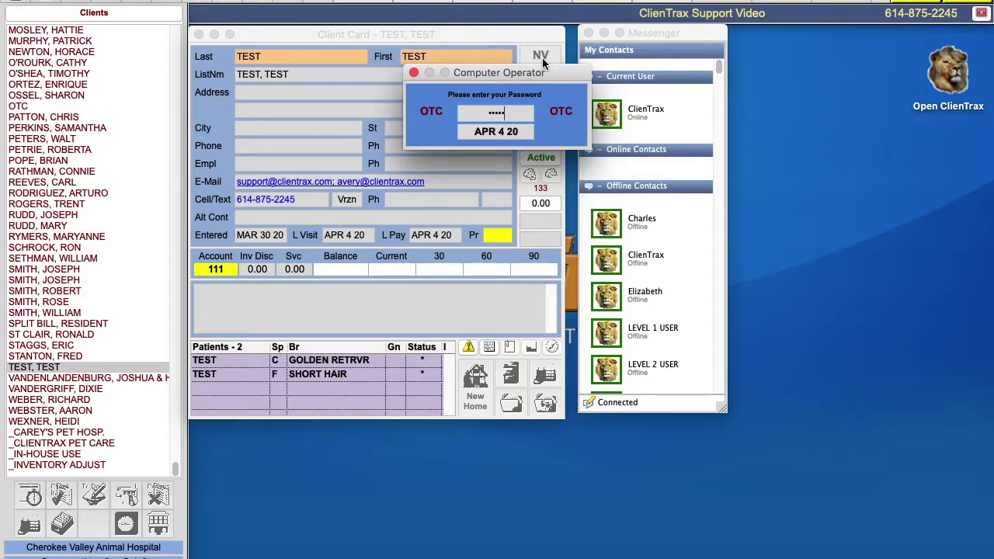
key("Return")
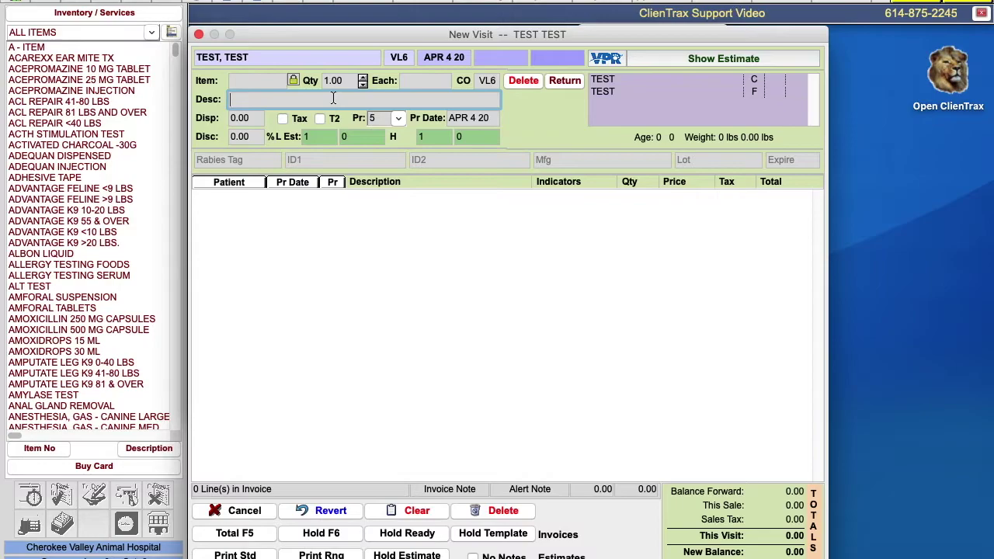
type("TEST ITEM 1")
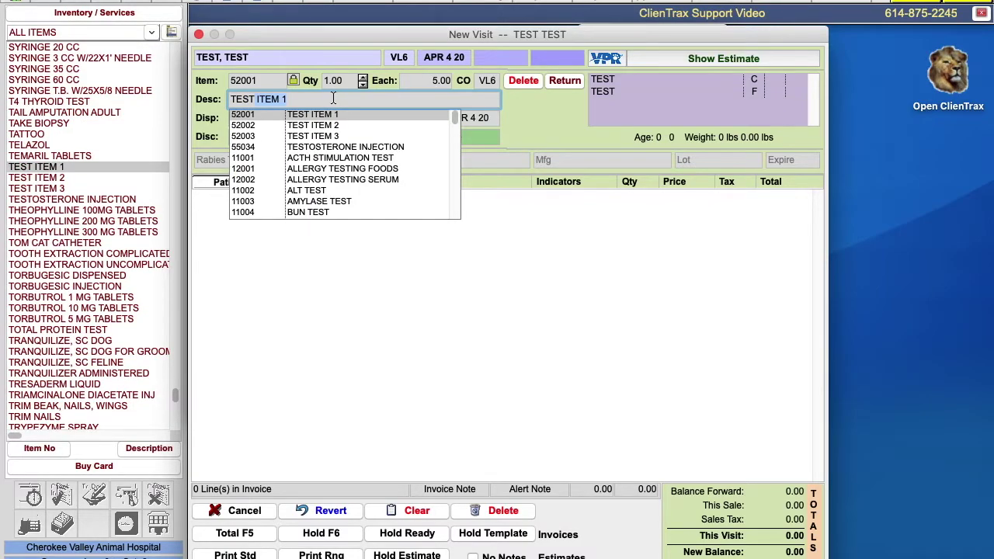
key("Return")
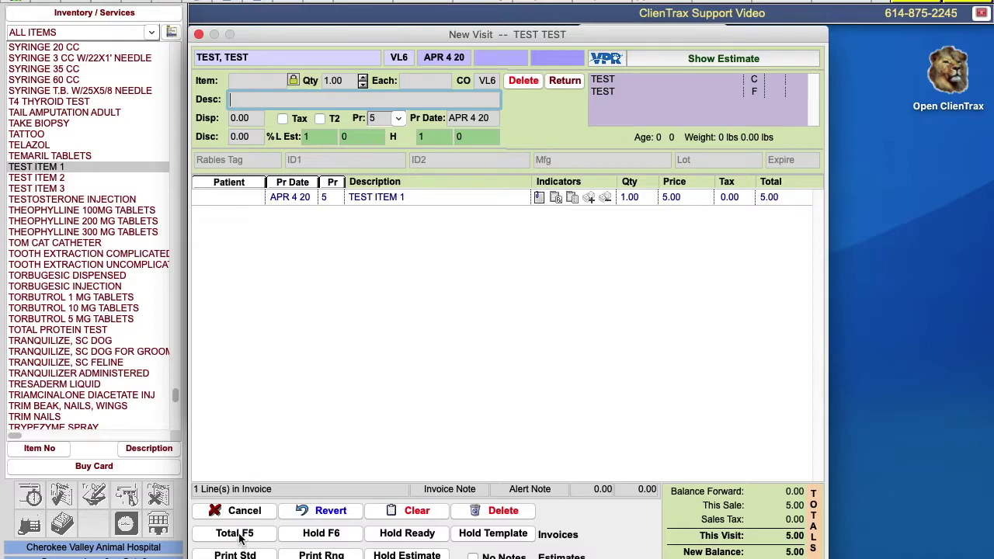
left_click(349, 534)
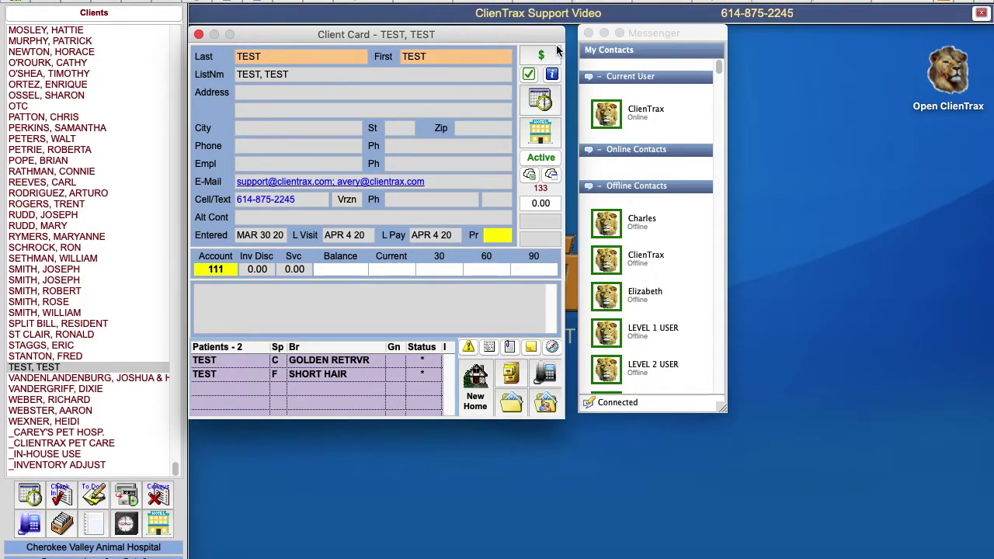
Step: Reopen the held invoice and post invoice 10 with no payment, leaving 5.00 owed
left_click(554, 56)
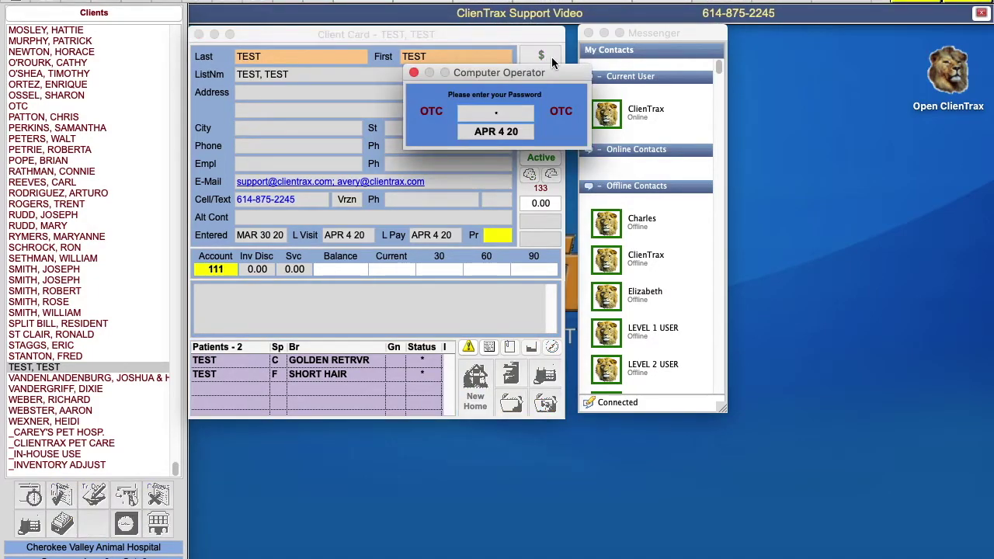
key("Return")
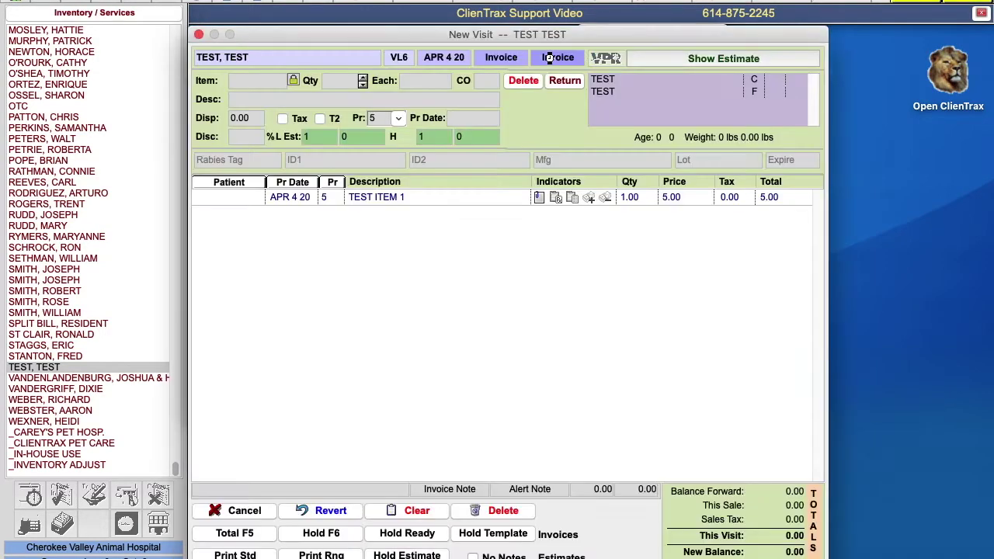
left_click(235, 533)
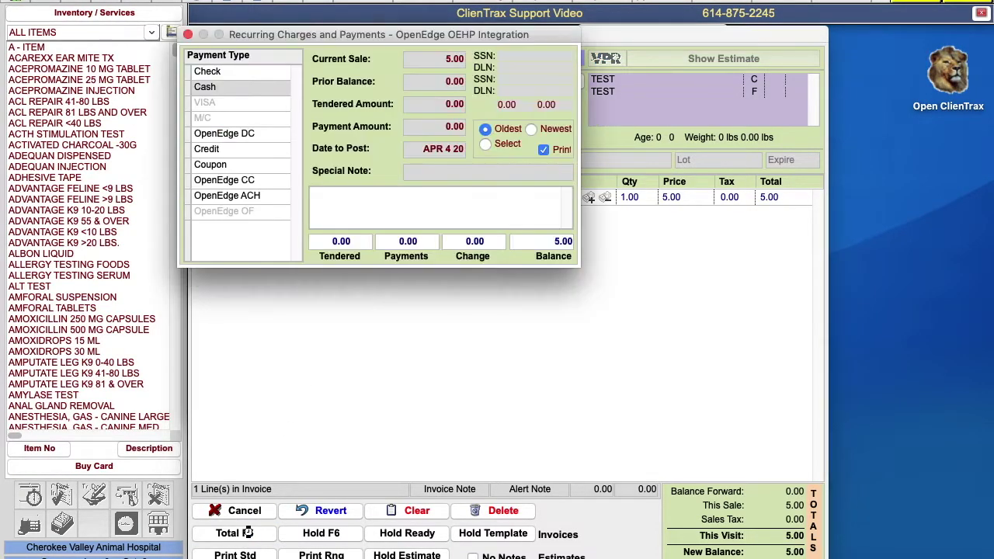
key("Return")
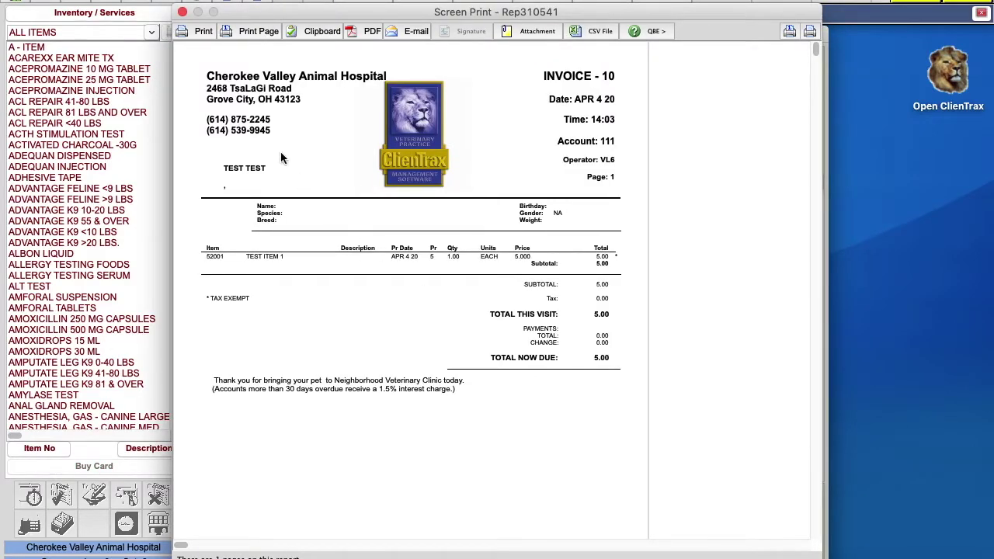
left_click(184, 13)
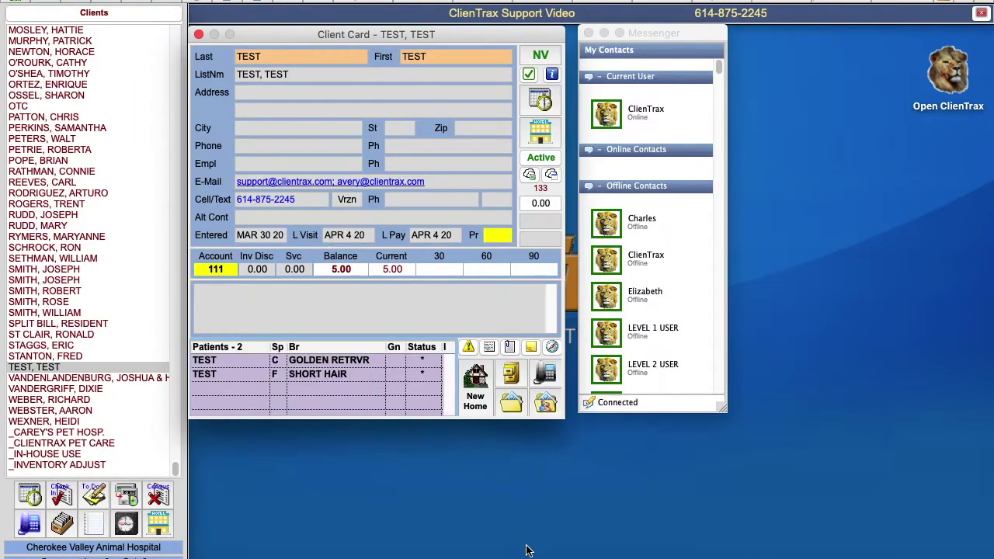
Step: Open TEST's transaction history showing invoice 10 at 5.00, then return to the client card
left_click(515, 374)
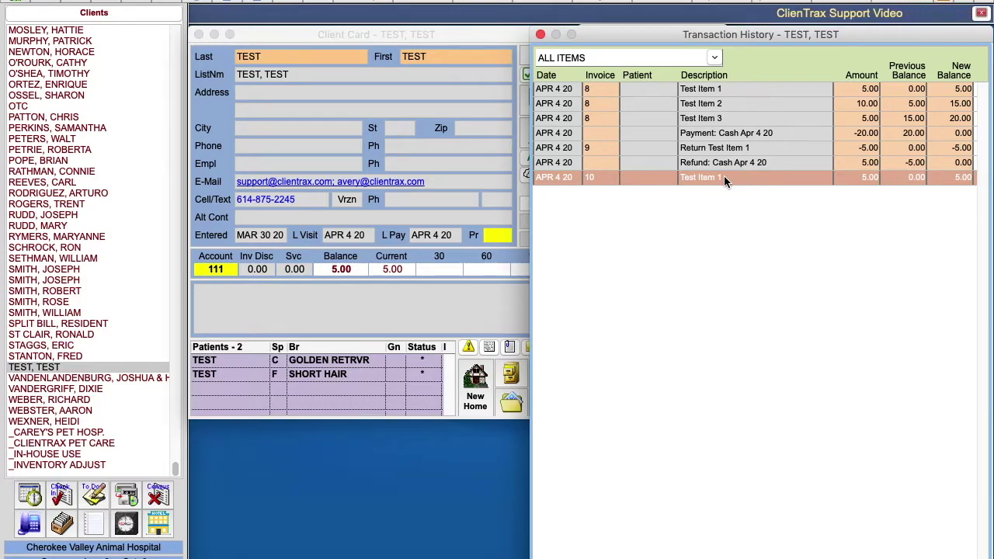
left_click(475, 33)
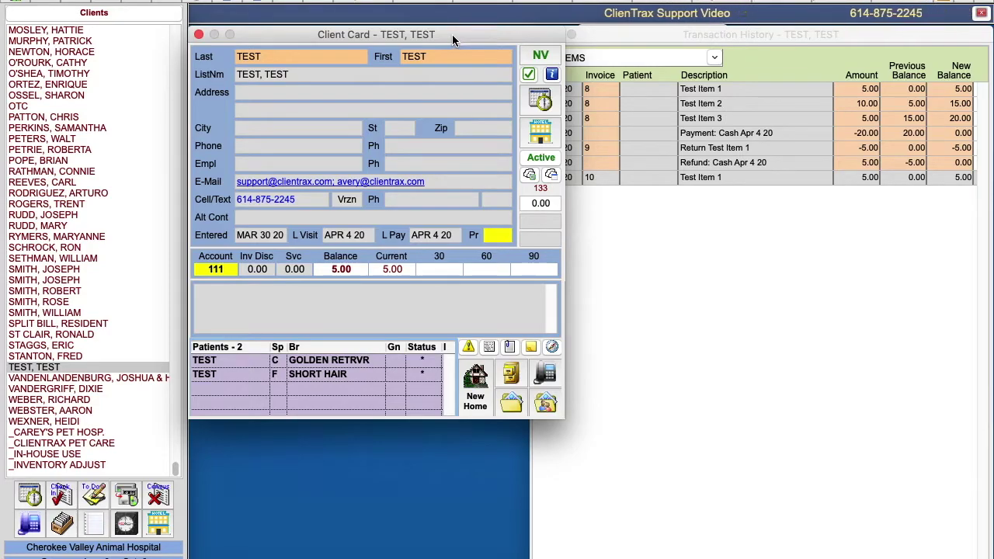
Step: Void invoice 10 from Invoice History, posting a -5.00 void on invoice 11
left_click(422, 1)
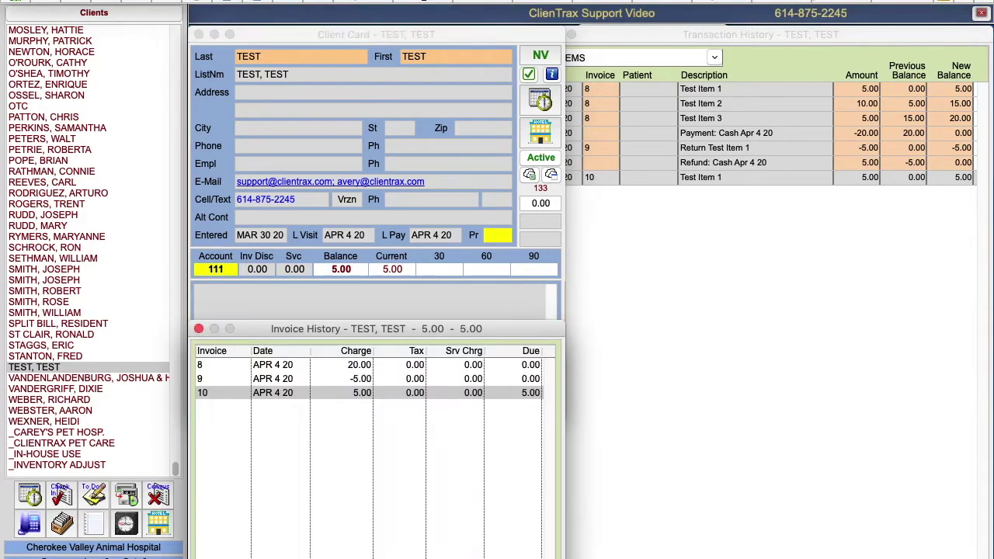
double_click(286, 392)
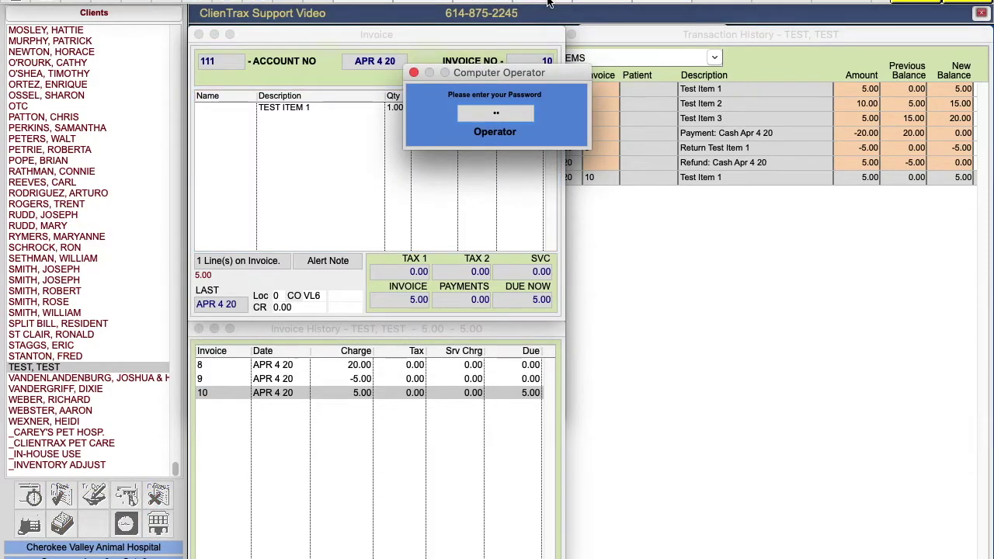
key("Return")
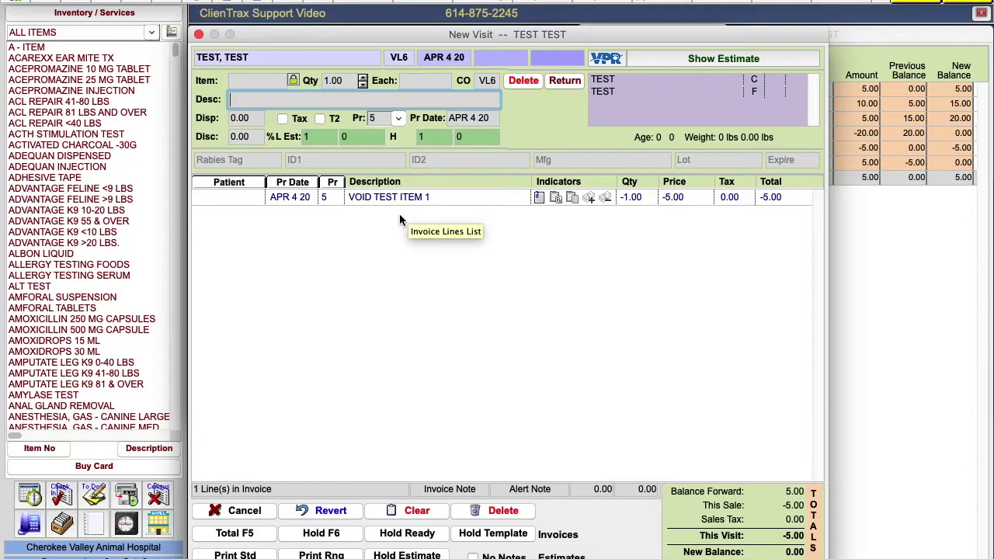
left_click(246, 534)
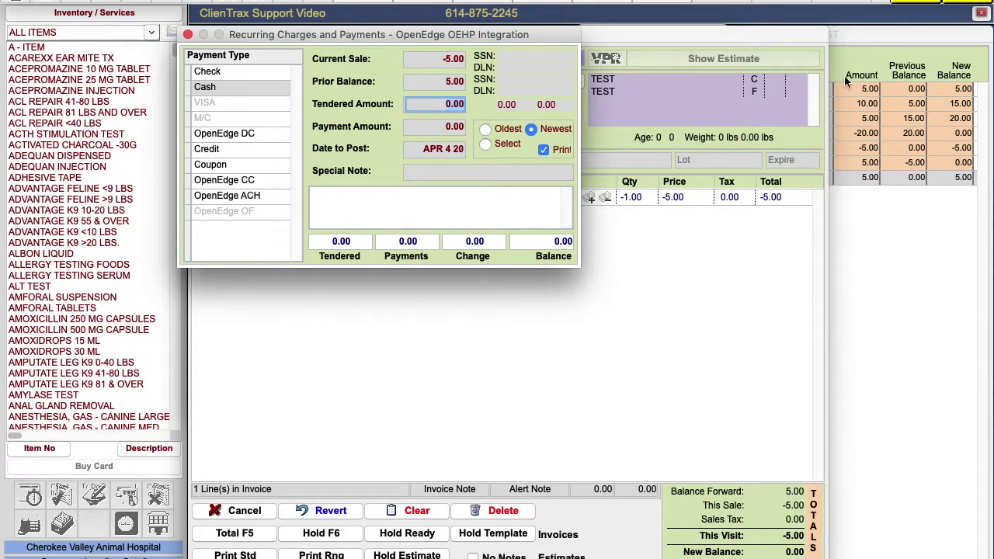
key("Return")
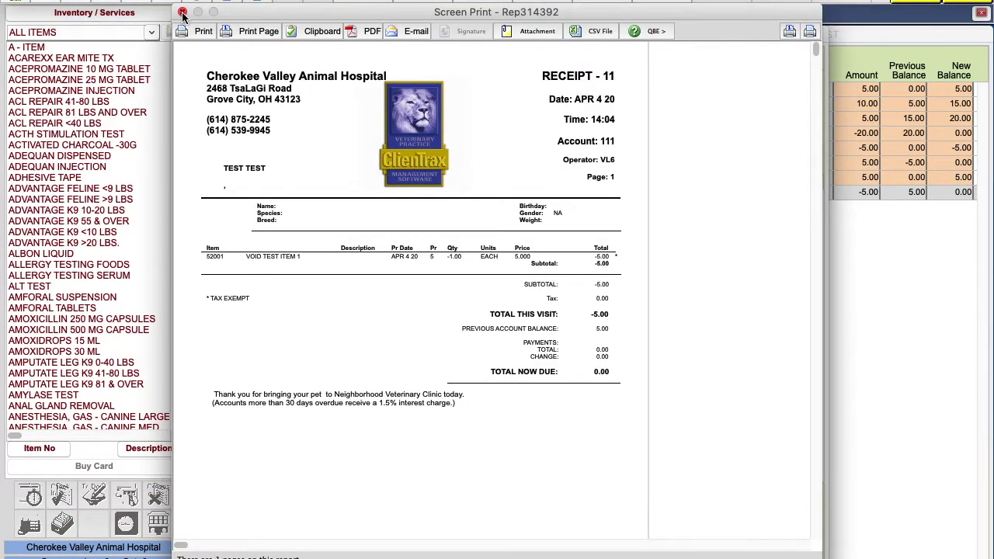
left_click(182, 14)
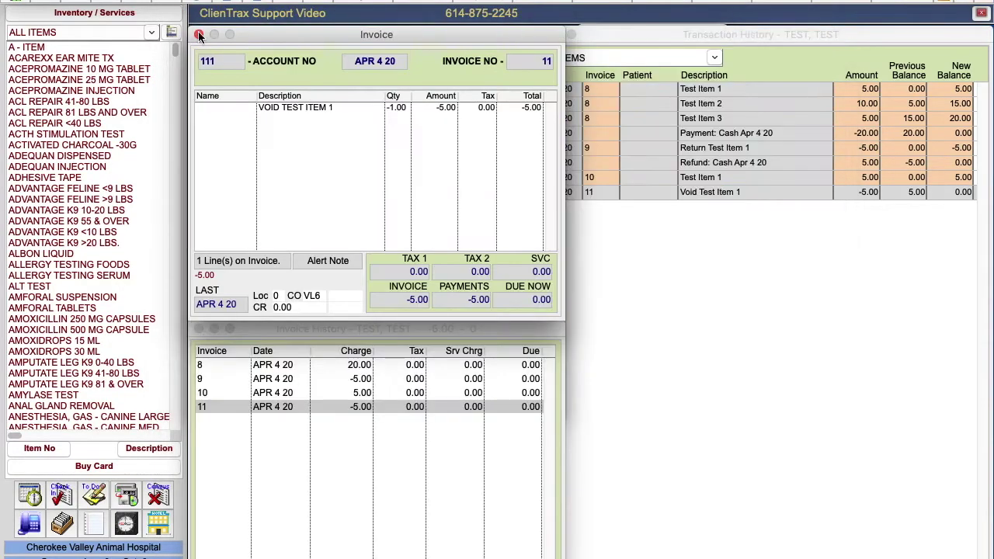
Step: Close Invoice History and select the Void Test Item 1 row in the transaction history
left_click(198, 328)
left_click(725, 32)
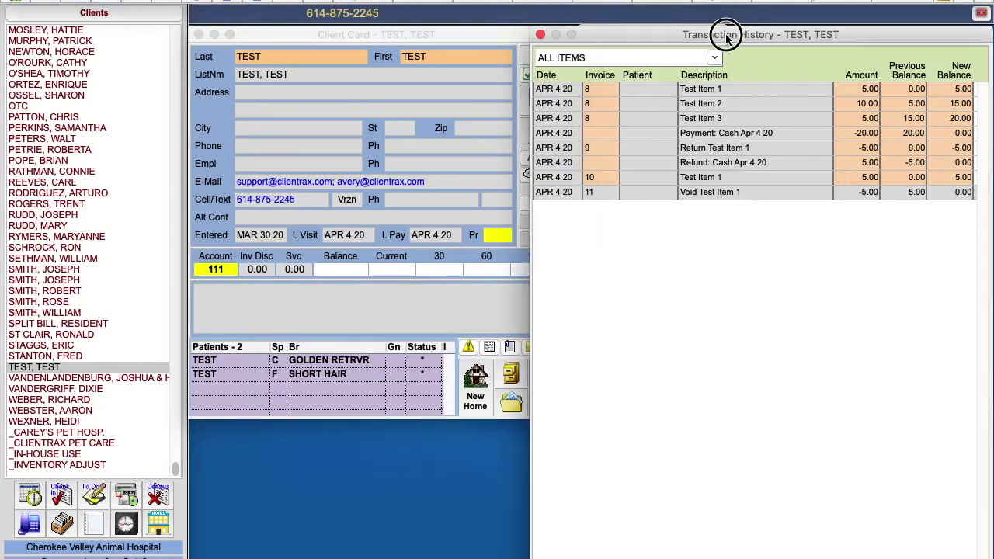
left_click(712, 190)
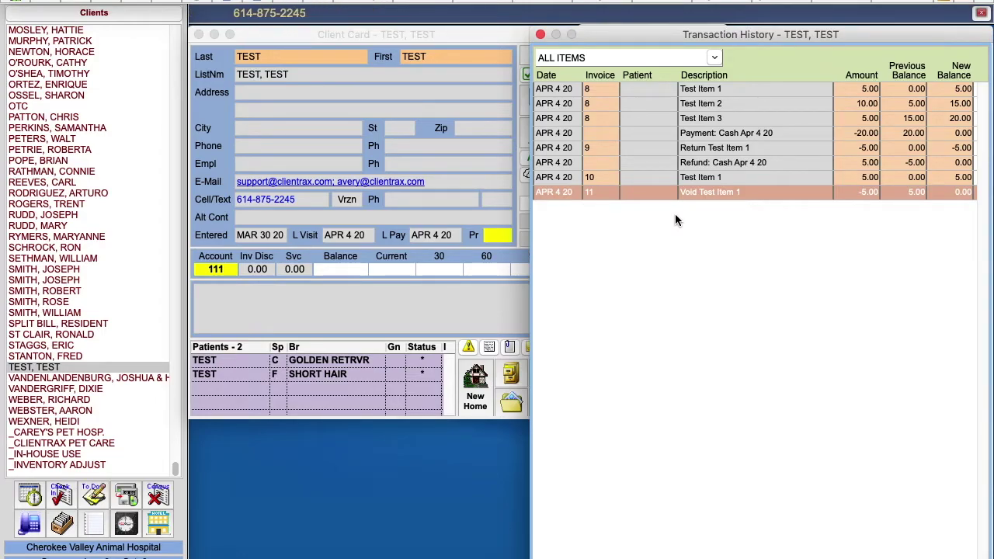
Step: Start a new visit for TEST and add one TEST ITEM 2 at 10.00
left_click(470, 34)
left_click(541, 59)
type("a")
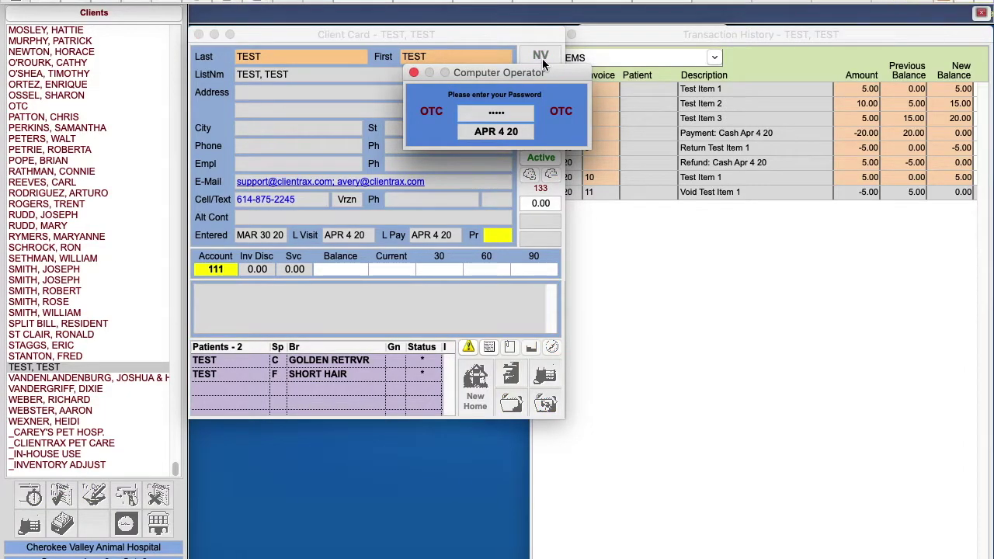
key("Return")
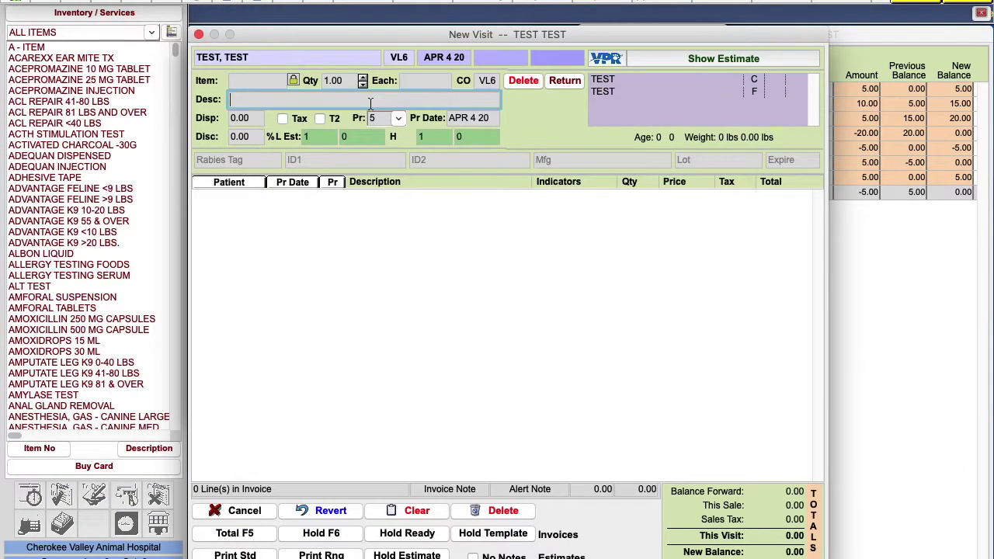
type("TEST ITEM 1")
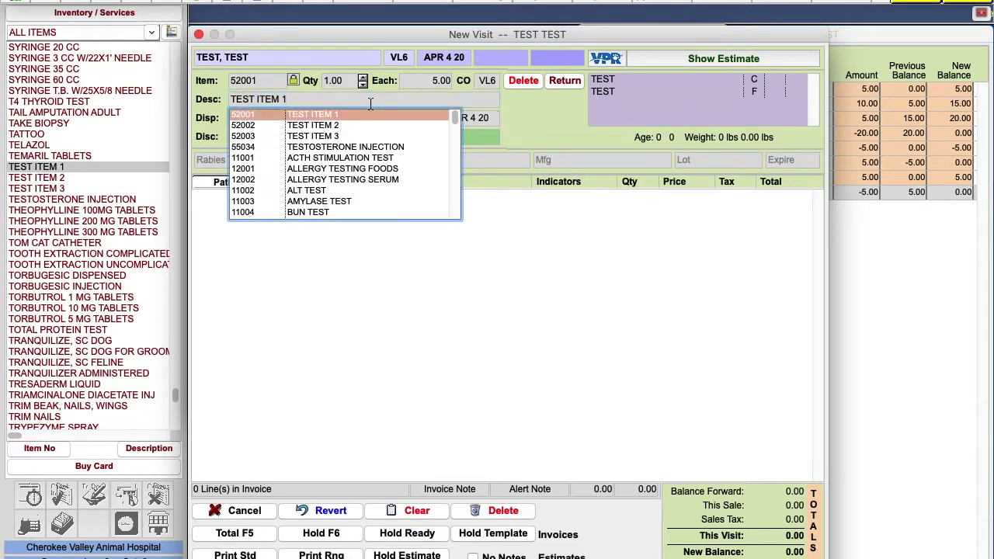
key("Down")
key("Return")
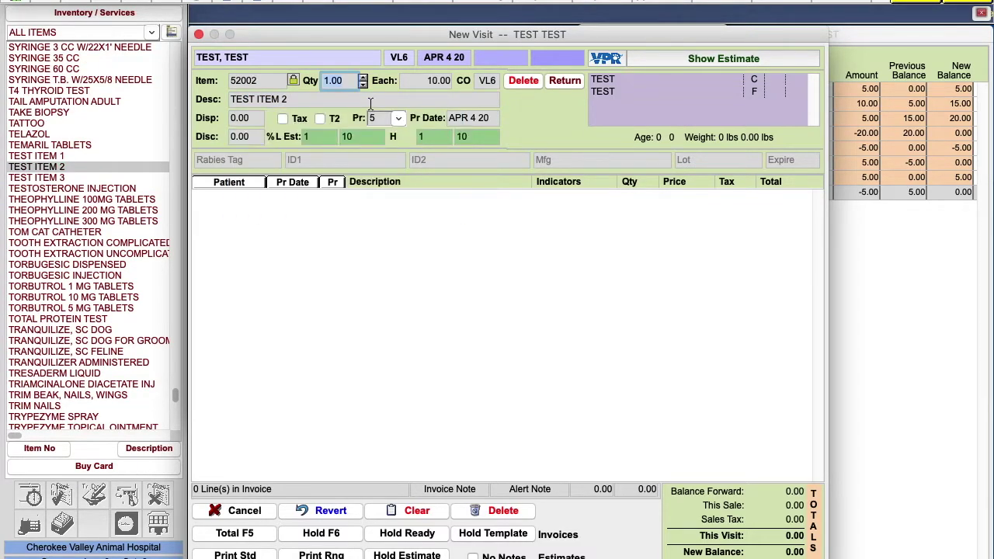
key("Return")
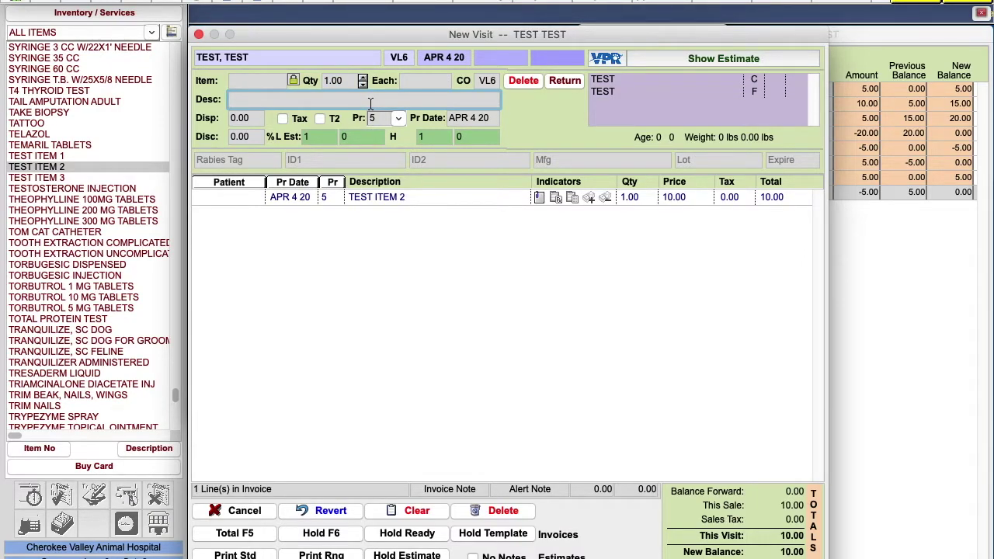
Step: Pay the 10.00 invoice in cash and close the receipt
left_click(234, 533)
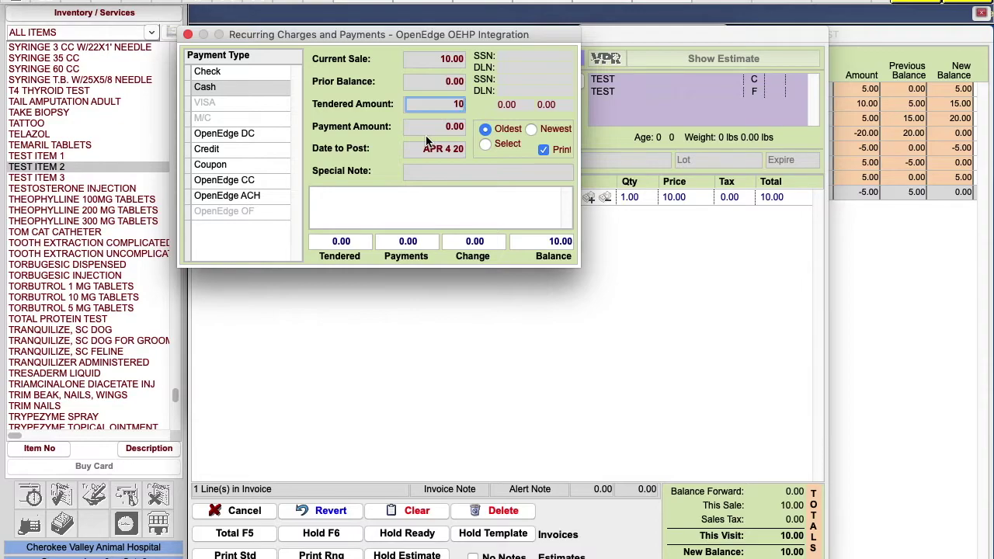
type("10")
key("Return")
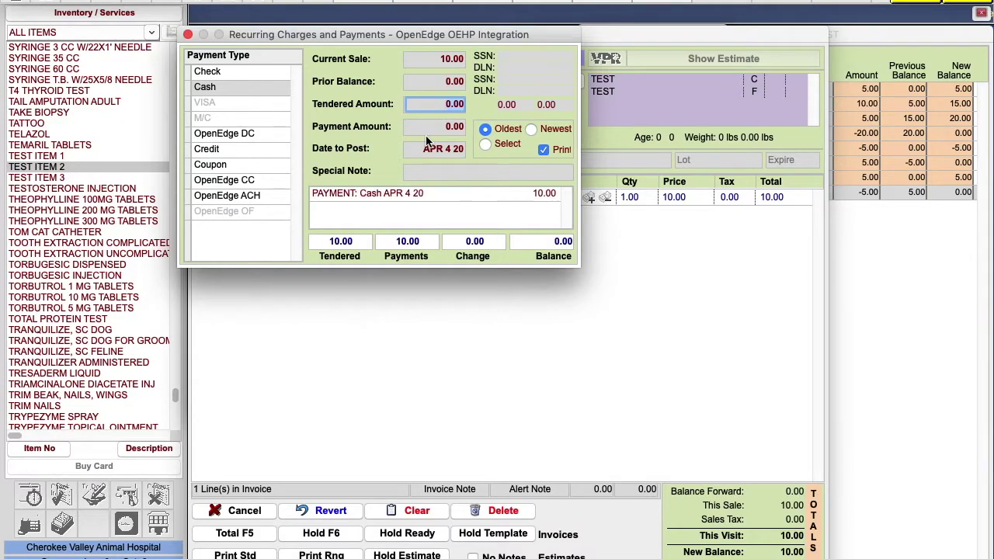
key("Return")
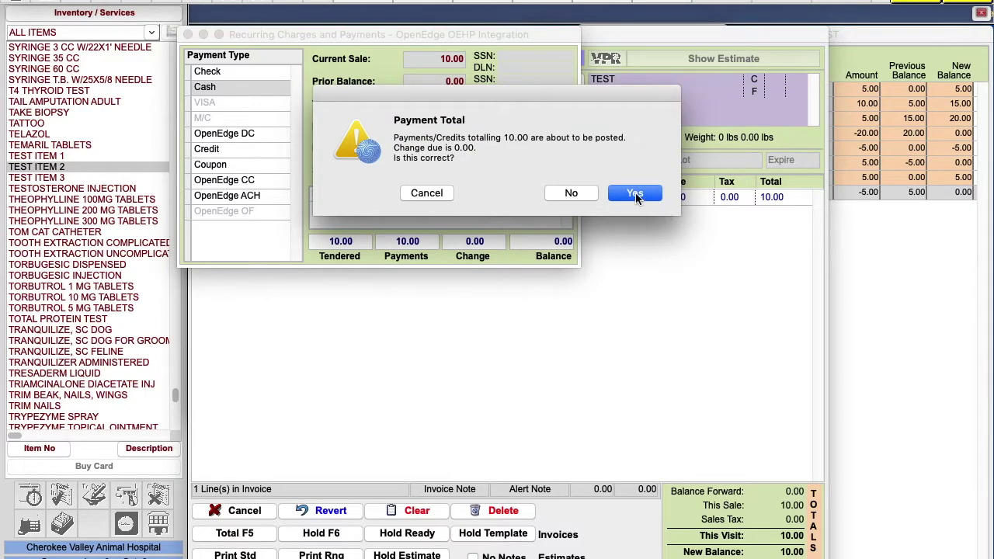
left_click(635, 194)
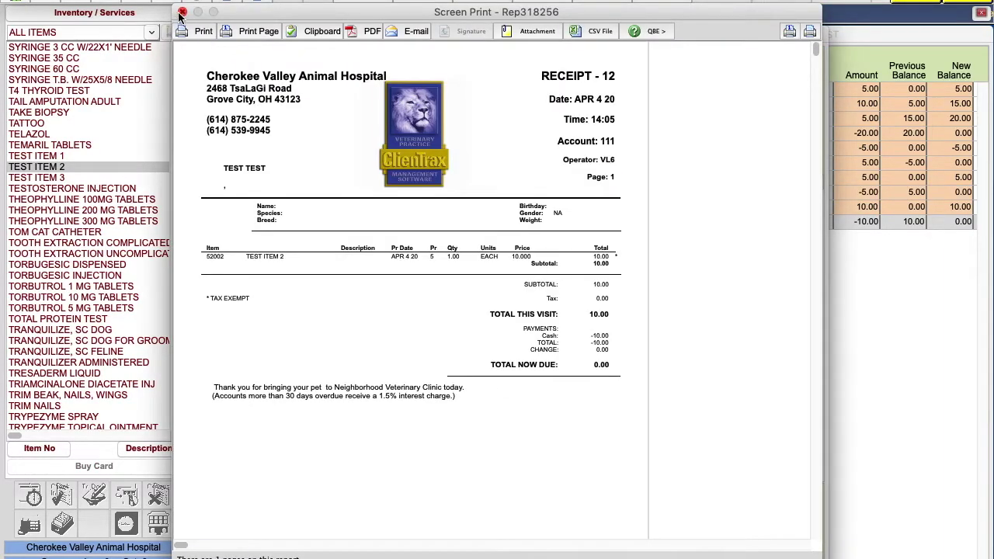
left_click(181, 14)
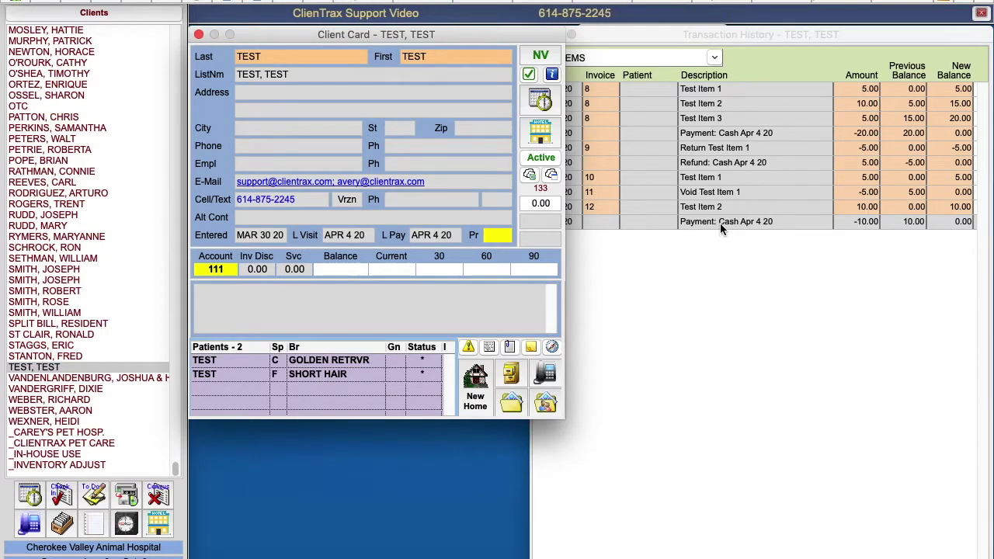
Step: Refund the latest 10.00 cash payment, authorised with the operator password
left_click(720, 223)
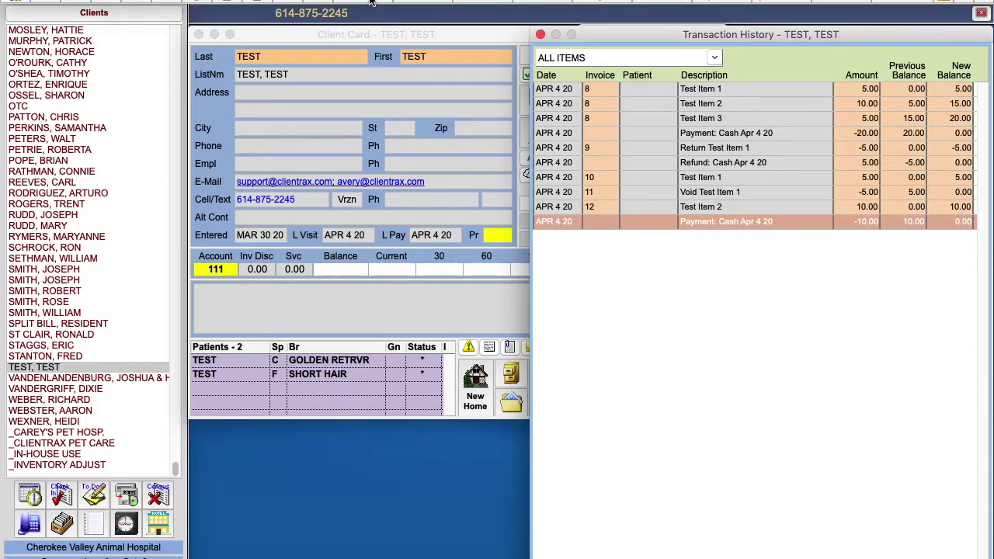
key("Delete")
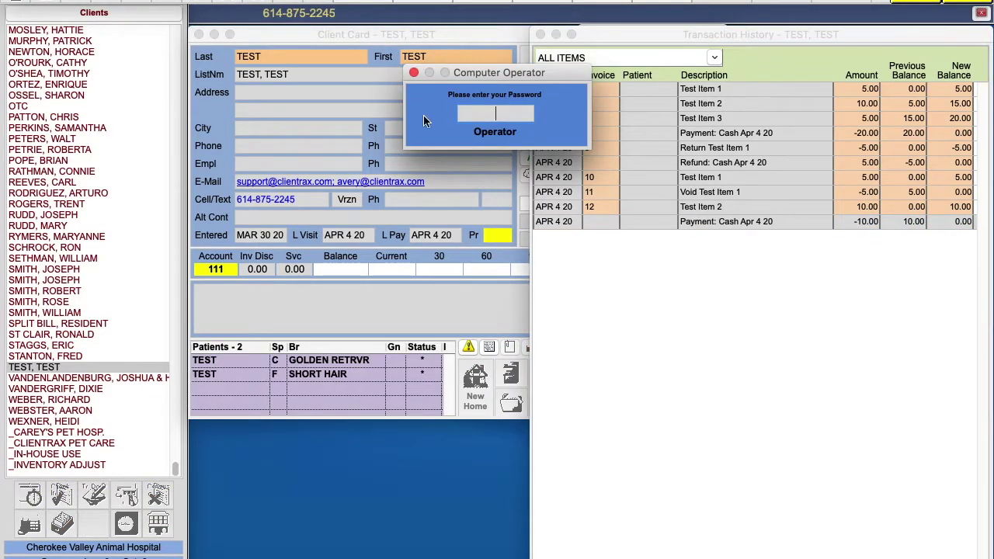
type("•••••")
key("Return")
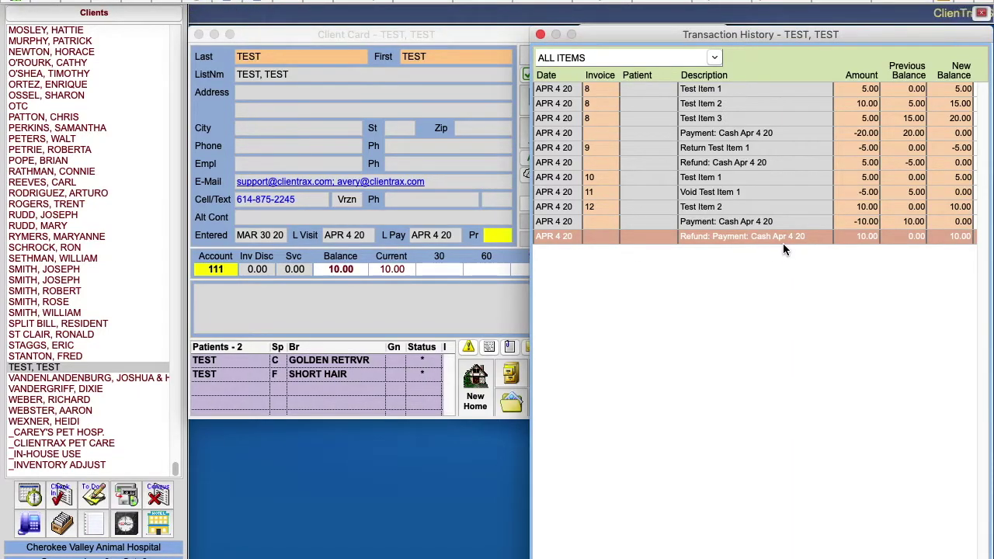
left_click(457, 35)
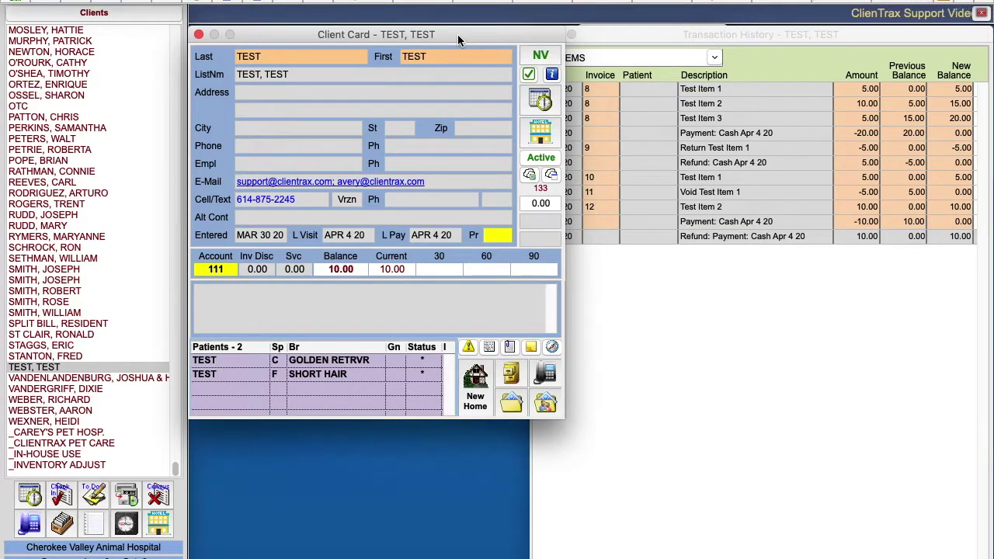
Step: Post a 10.00 cash payment on TEST's account after entering the operator password, returning the balance to 0.00
left_click(363, 1)
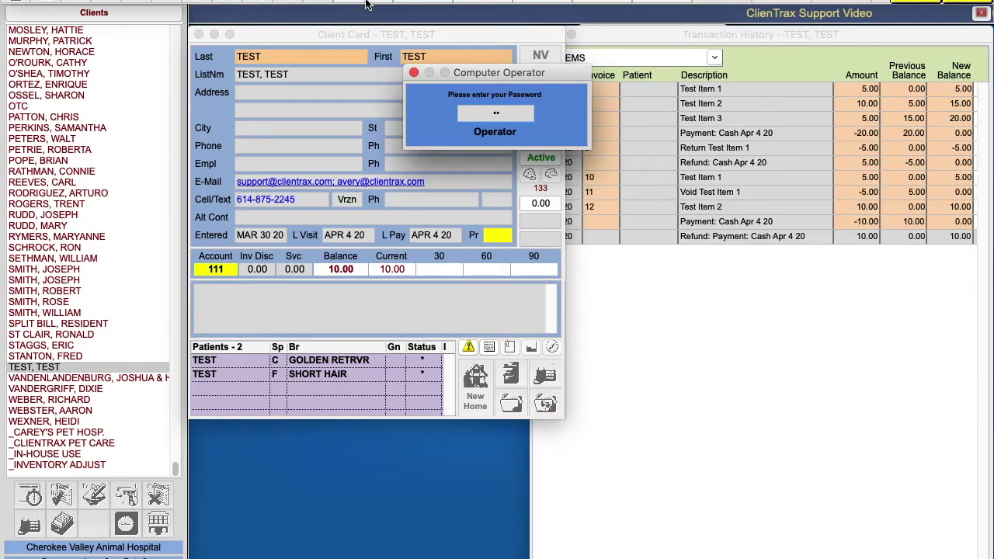
key("Return")
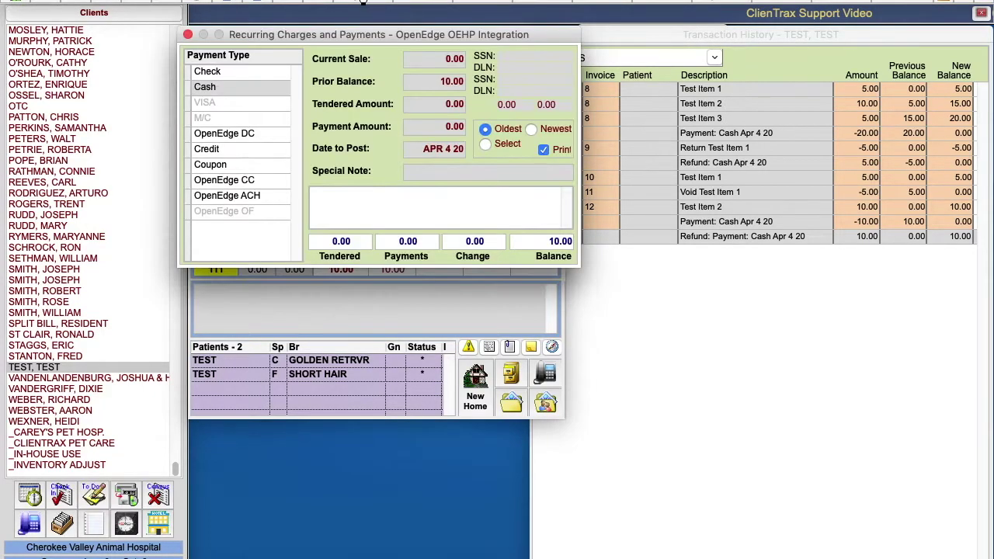
left_click(208, 72)
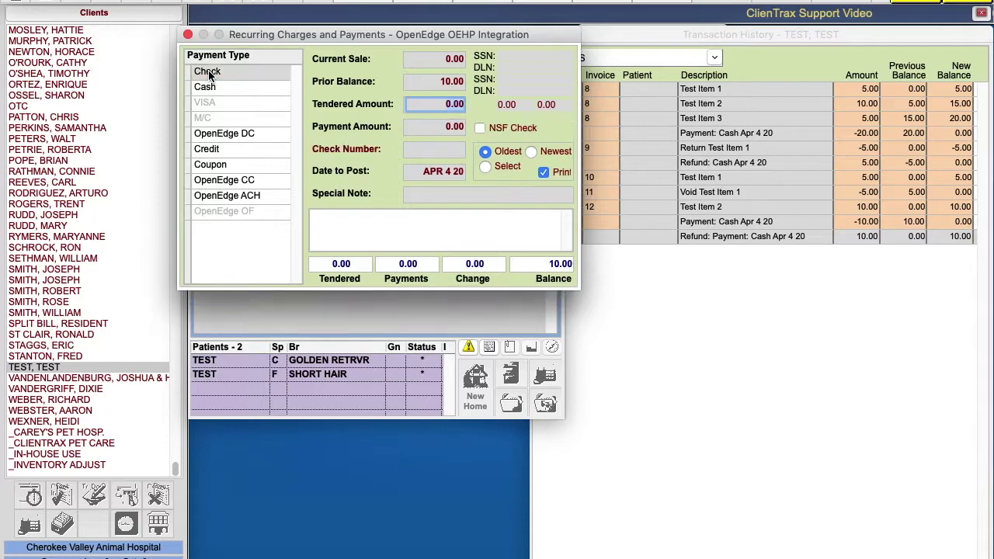
left_click(217, 152)
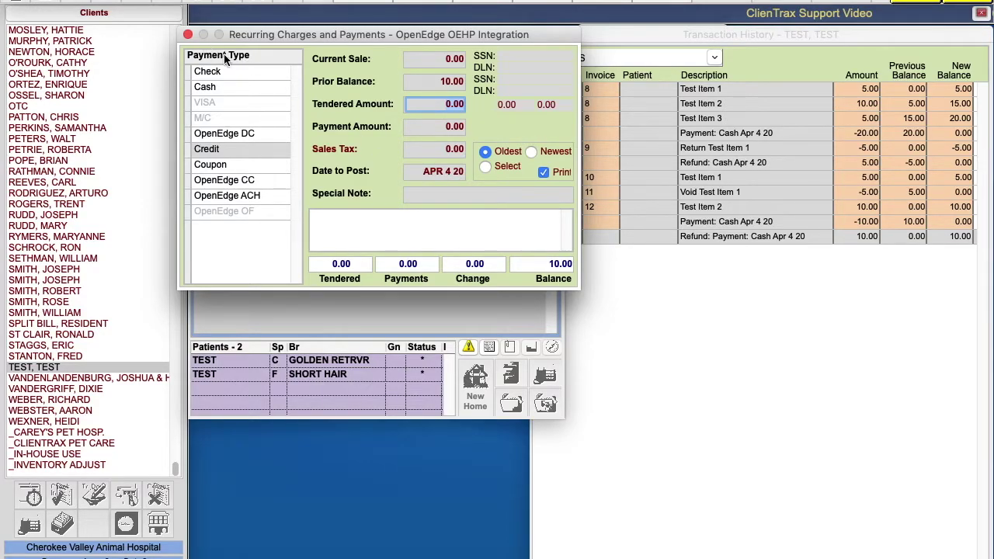
left_click(216, 87)
type("10")
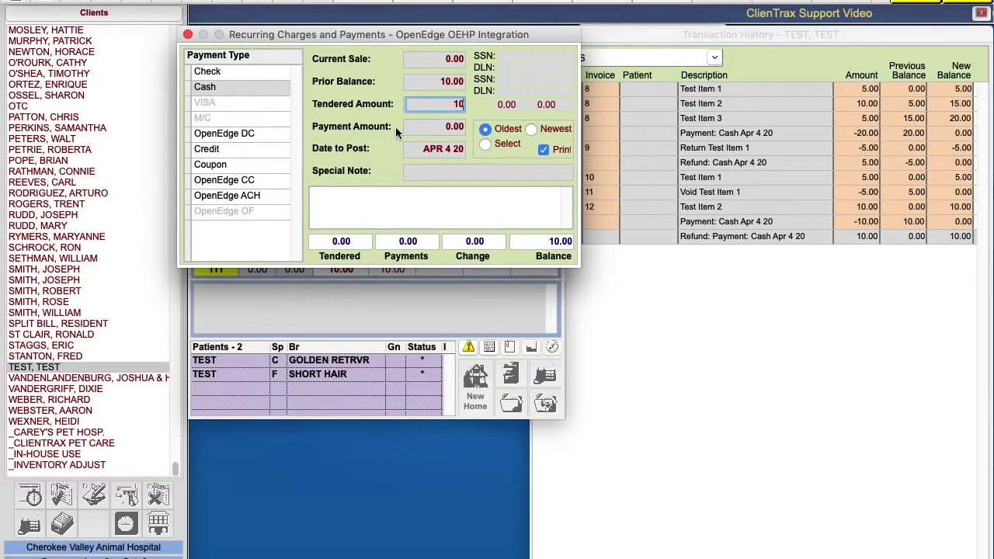
key("Return")
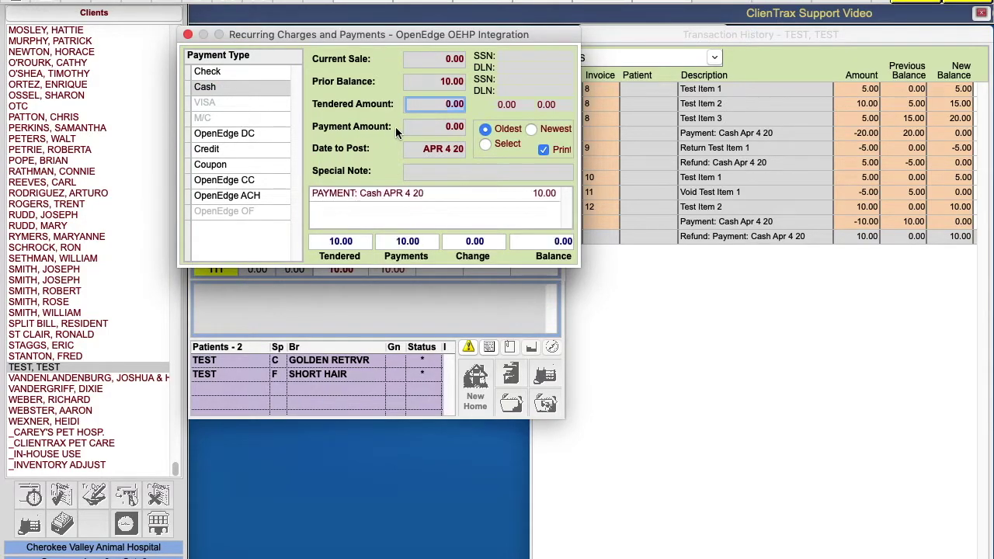
left_click(645, 194)
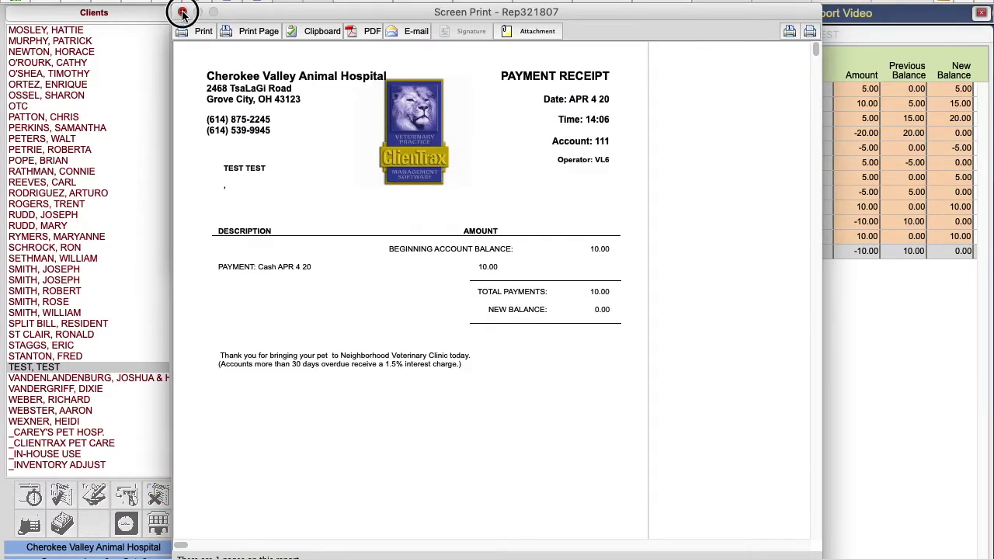
left_click(183, 11)
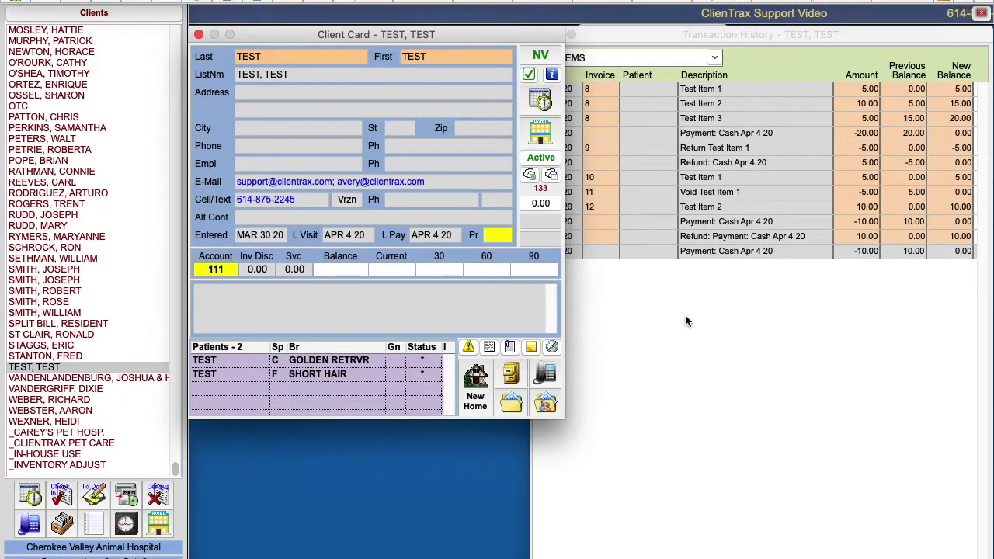
left_click(781, 36)
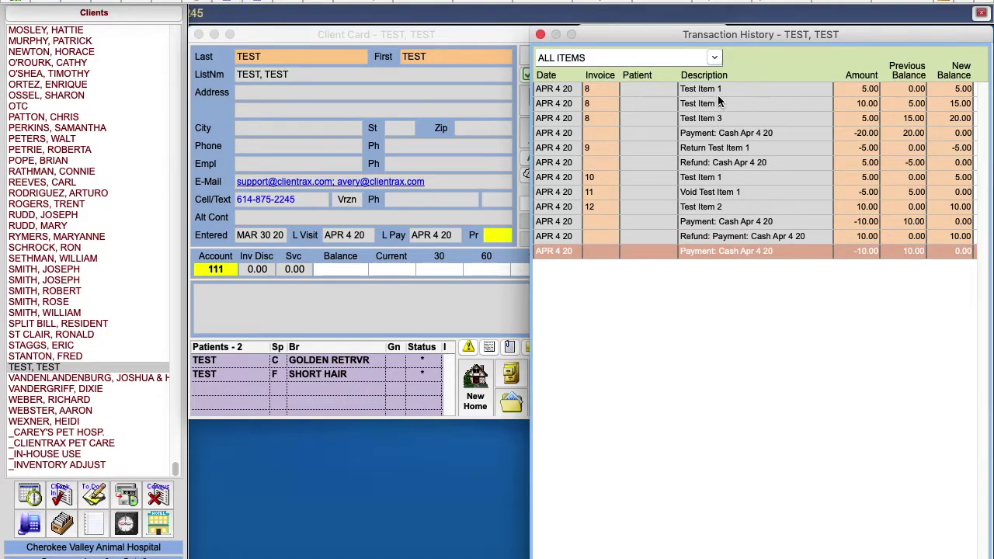
double_click(351, 360)
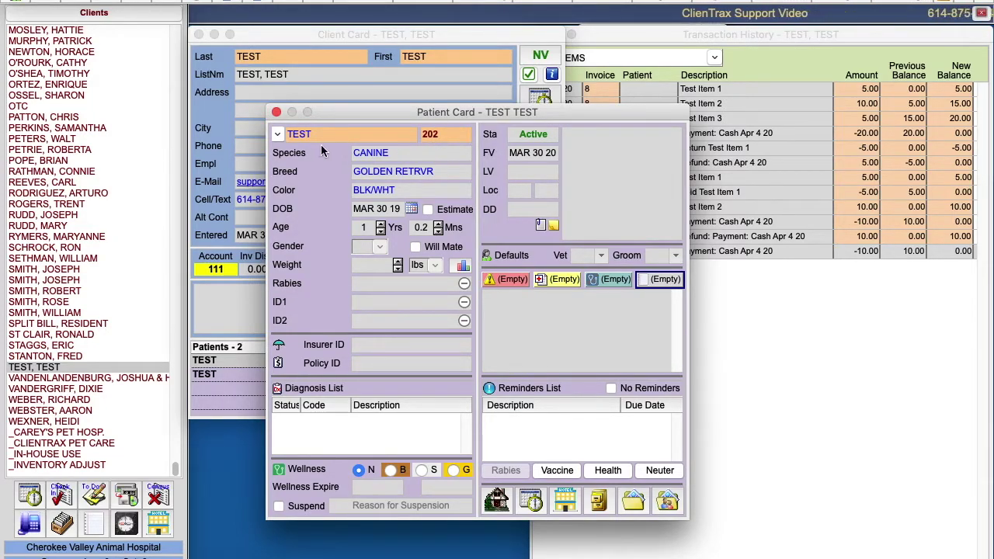
left_click(276, 112)
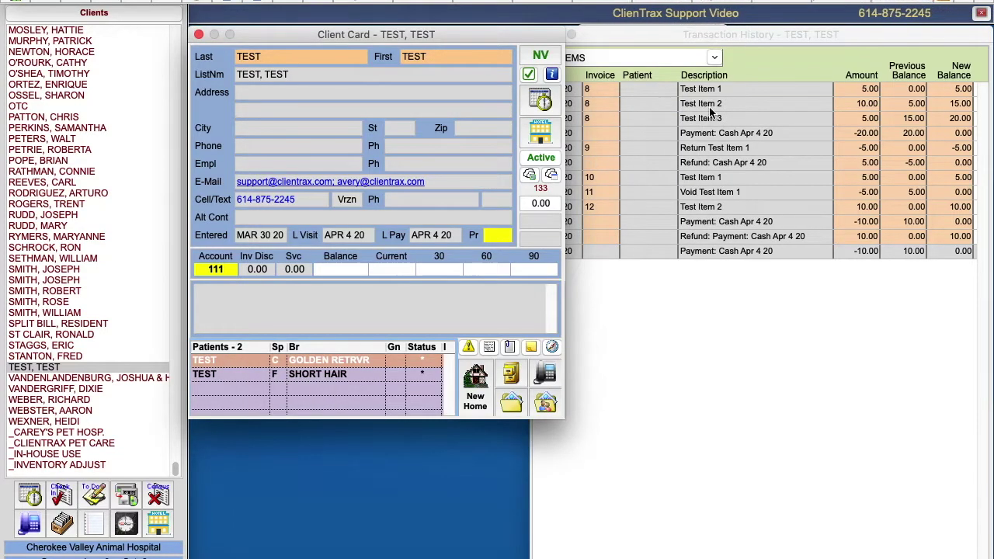
Step: Tag the Test Item 1 sale with patient 202 and price level 5, then open Test Item 2's details
left_click(732, 89)
double_click(732, 89)
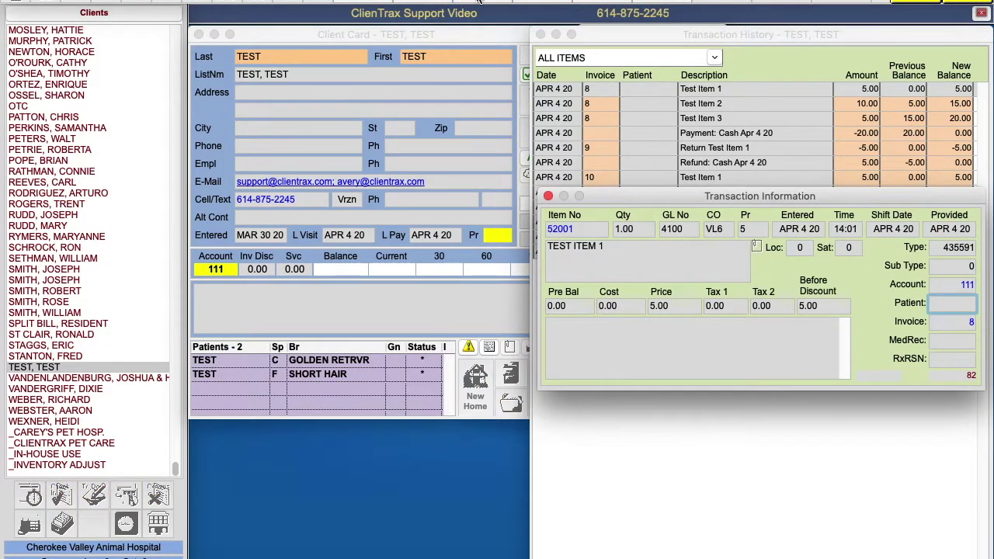
left_click(740, 225)
type("5")
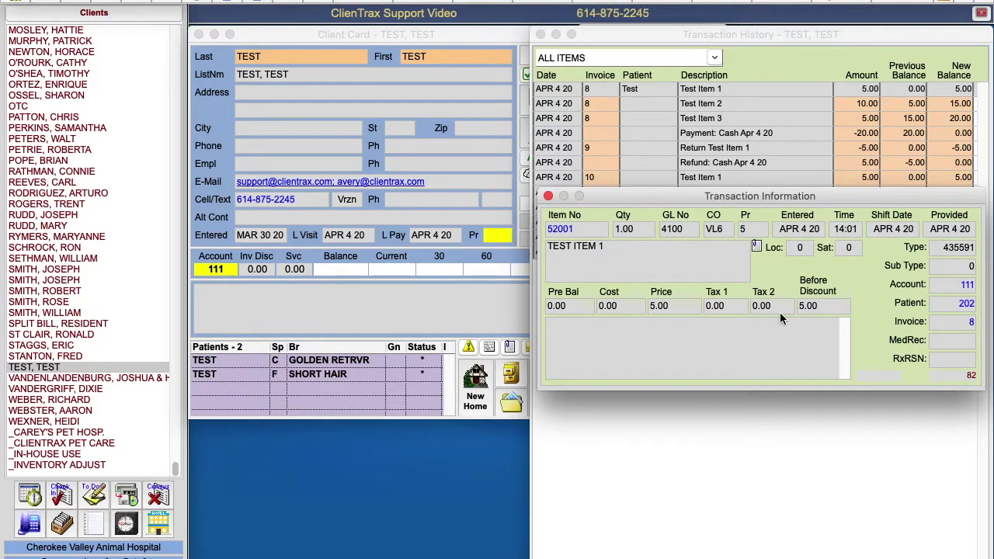
left_click(548, 196)
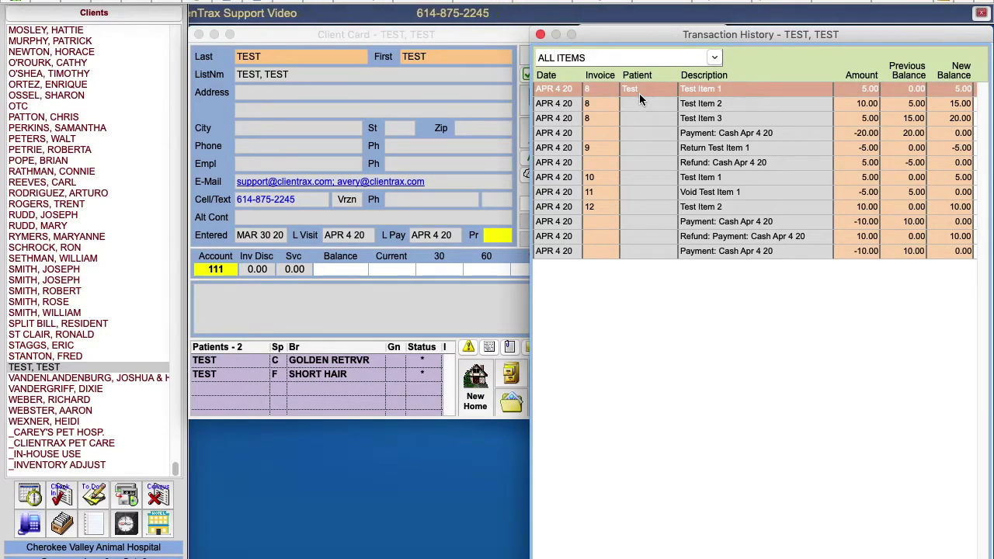
double_click(707, 106)
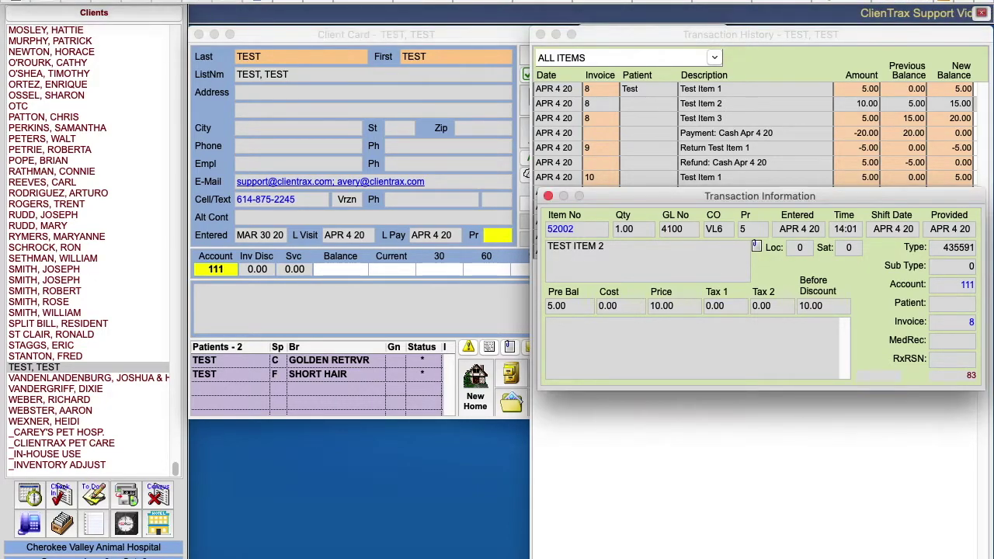
key("Tab")
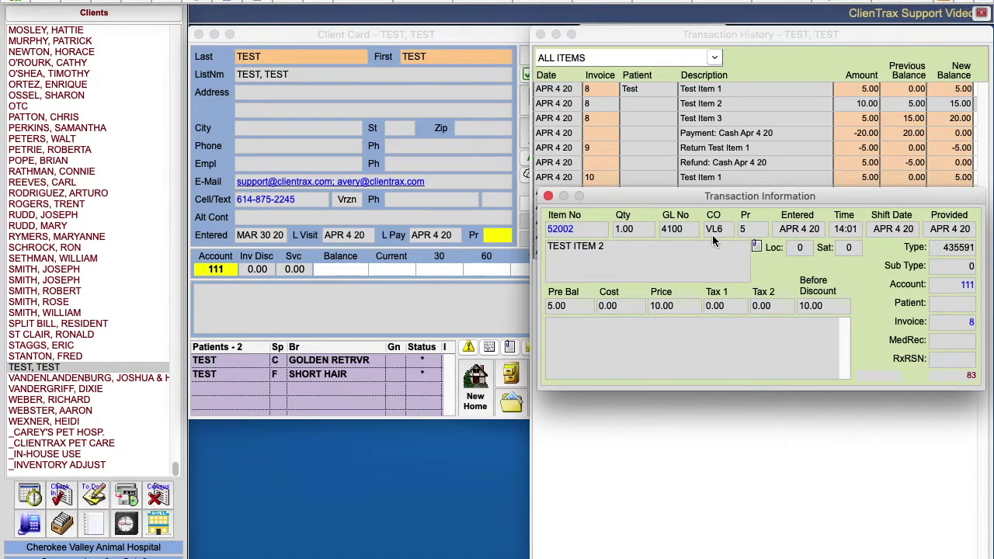
Step: Close the TEST ITEM 2 Transaction Information window, leaving its price level at 5
left_click(548, 195)
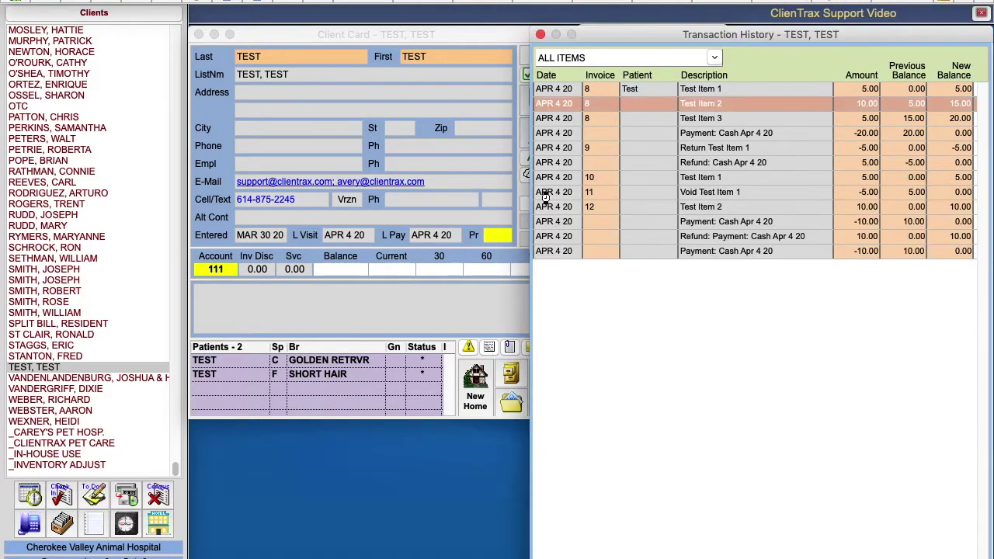